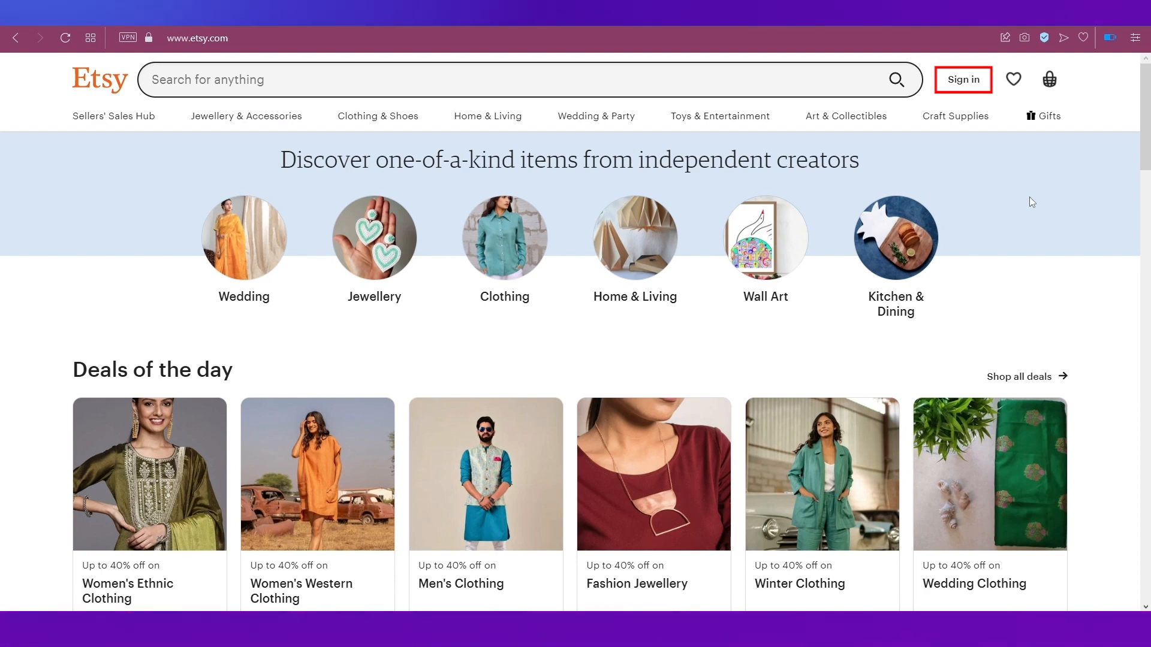
Step: Register a new Etsy account by pasting the e-mail address and entering the first name and password
click(976, 84)
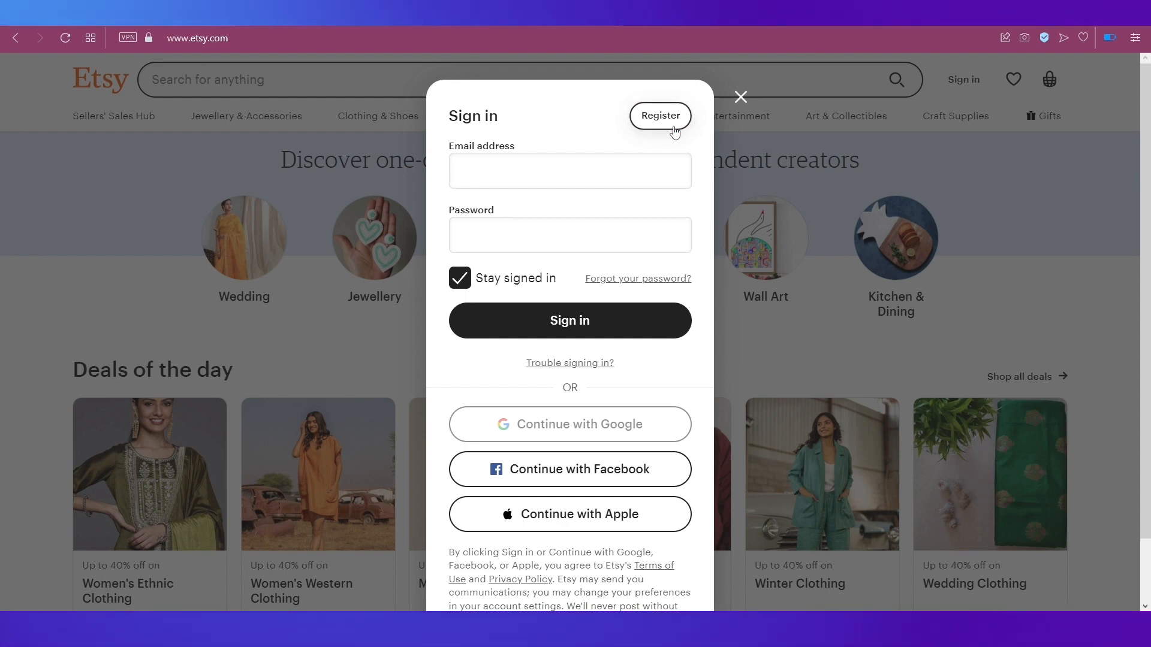
click(674, 130)
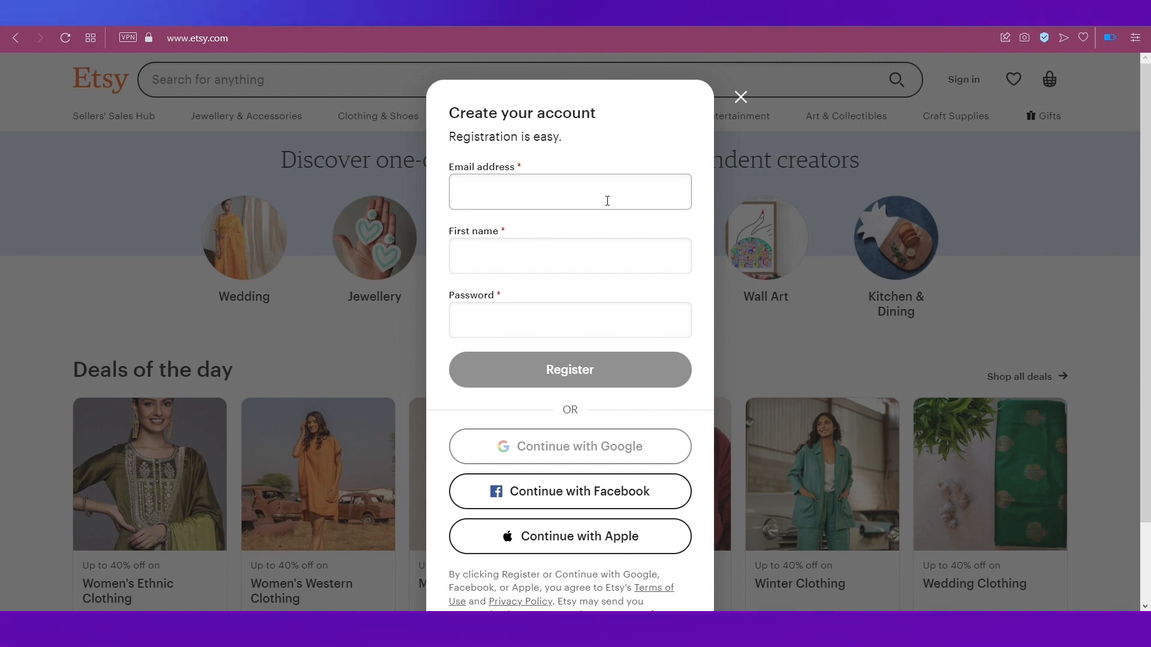
key(ctrl+v)
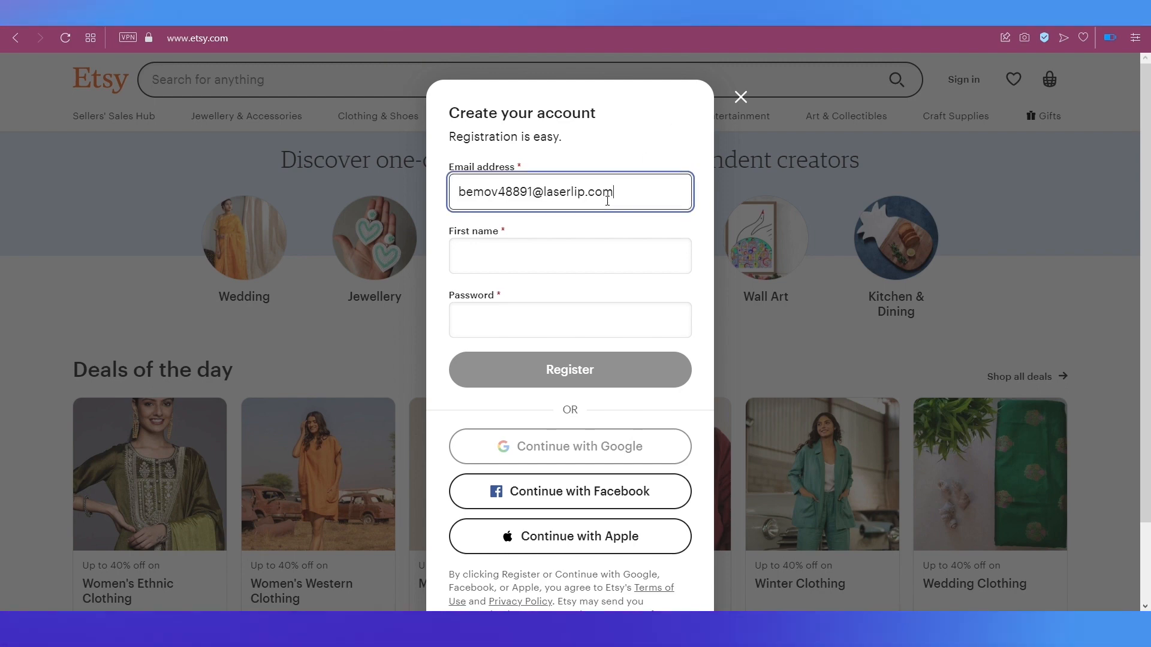
key(Tab)
text(Zoy)
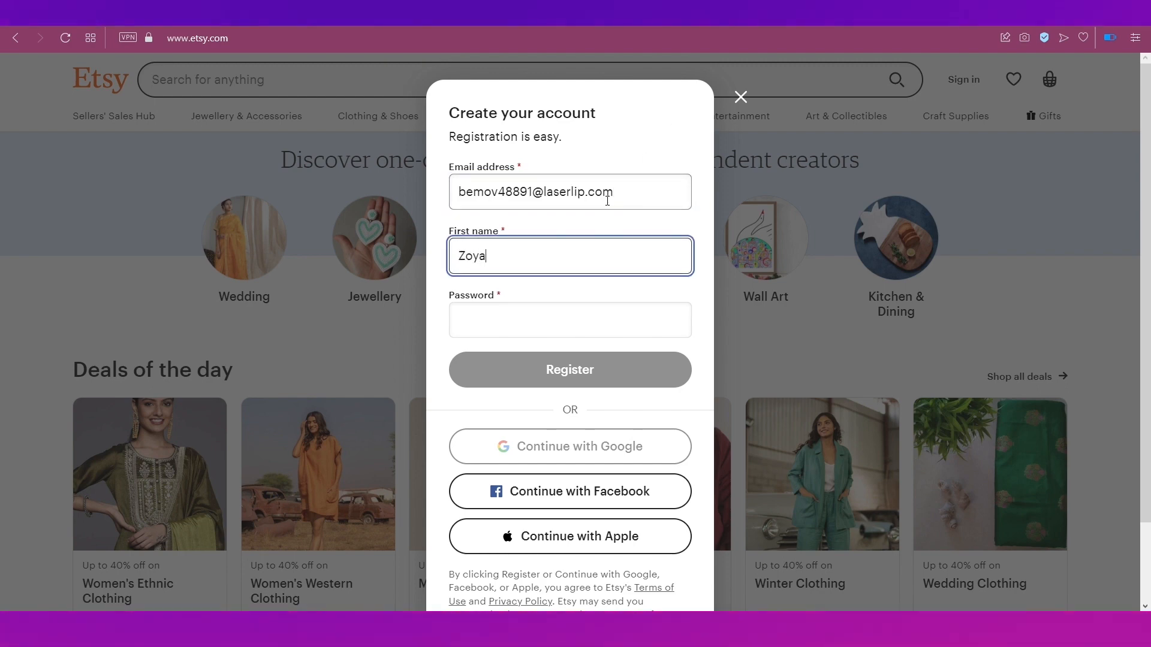
text(••••••)
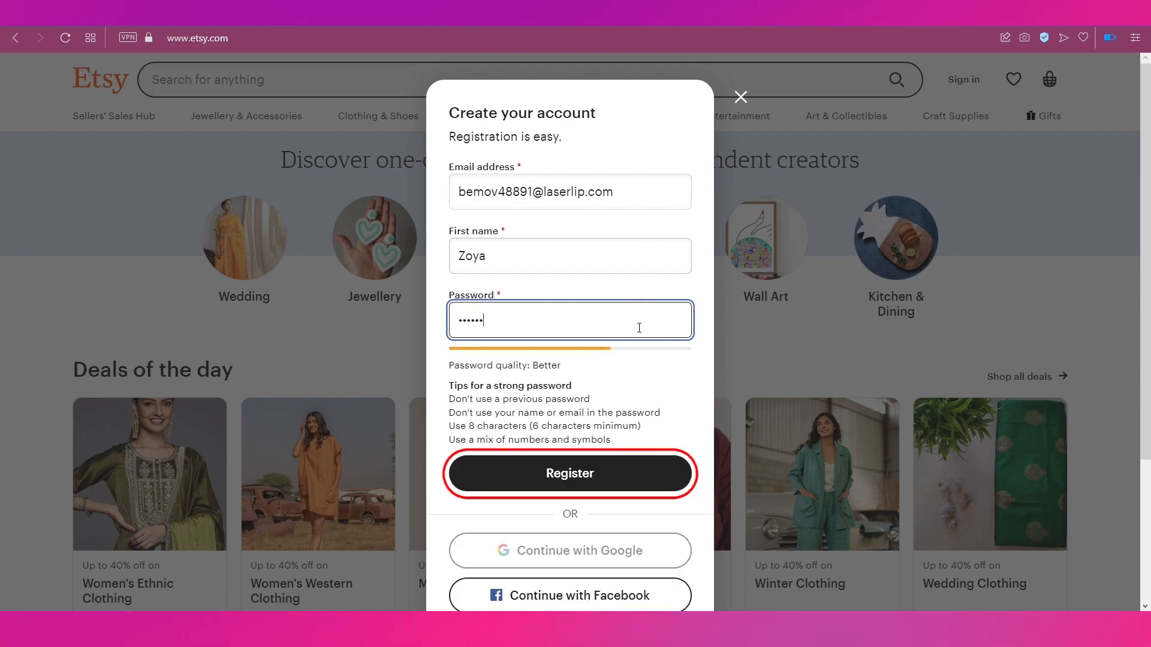
click(606, 478)
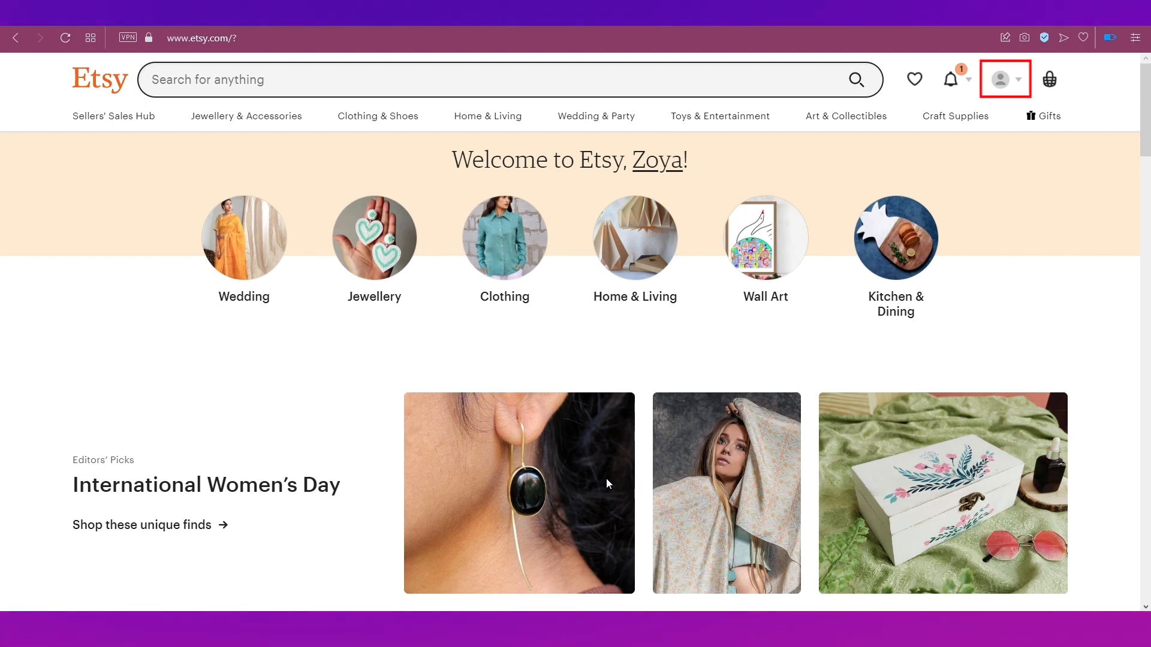
Step: From the account menu's Sell on Etsy page, start creating a shop and begin the onboarding questions
click(1020, 84)
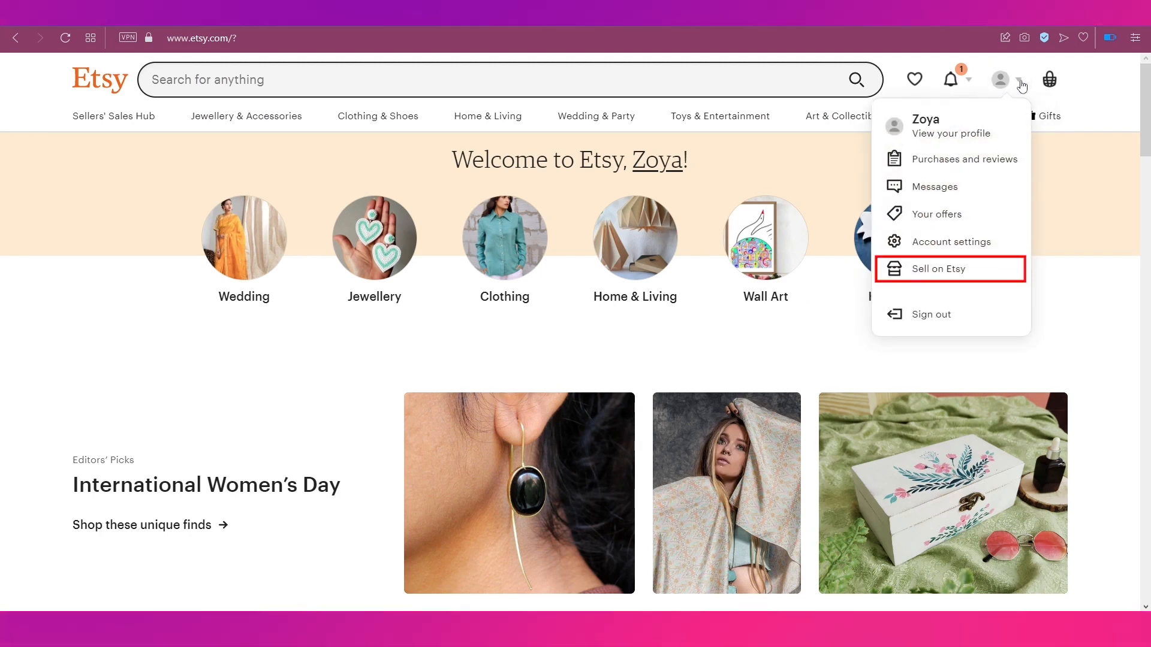
click(956, 280)
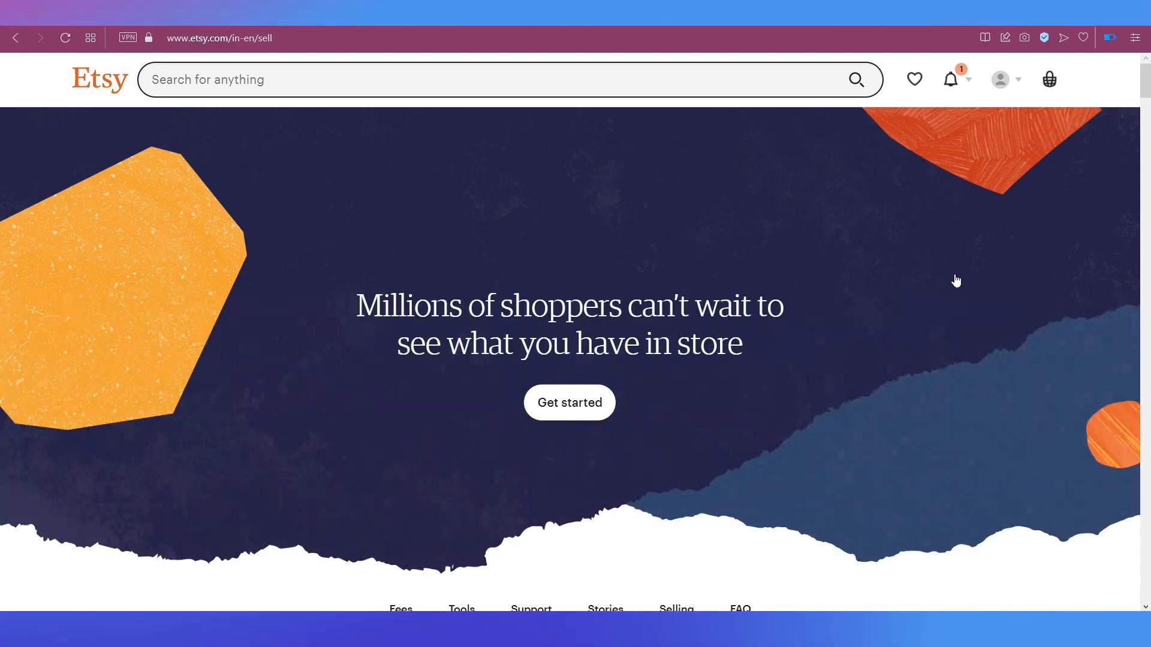
click(587, 402)
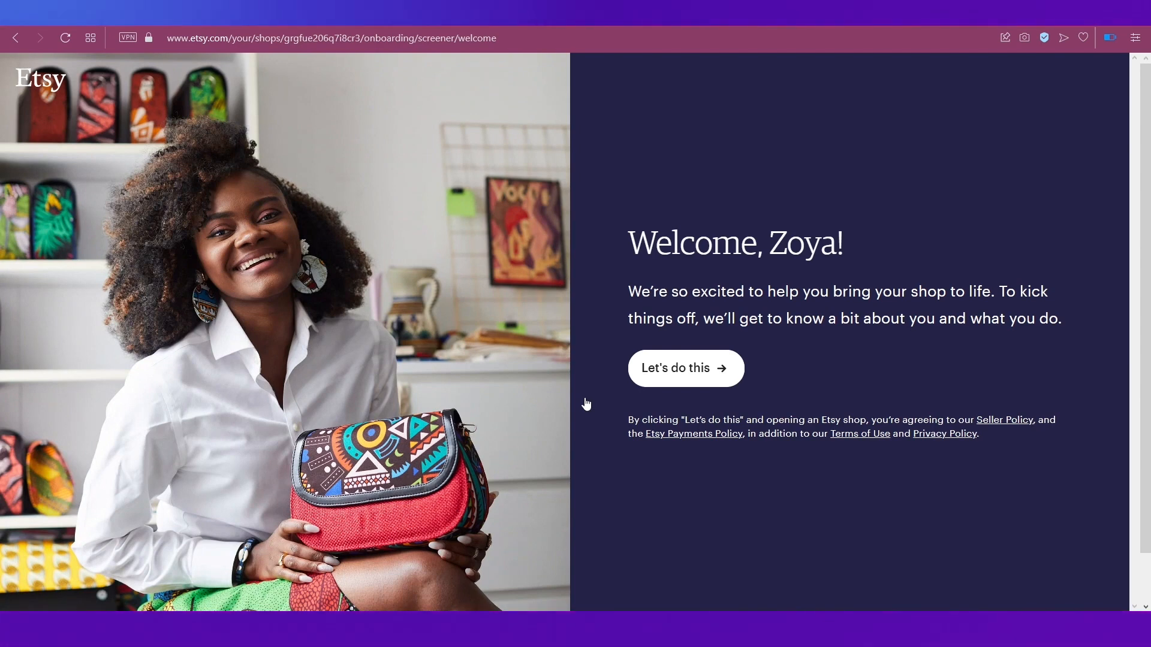
click(680, 381)
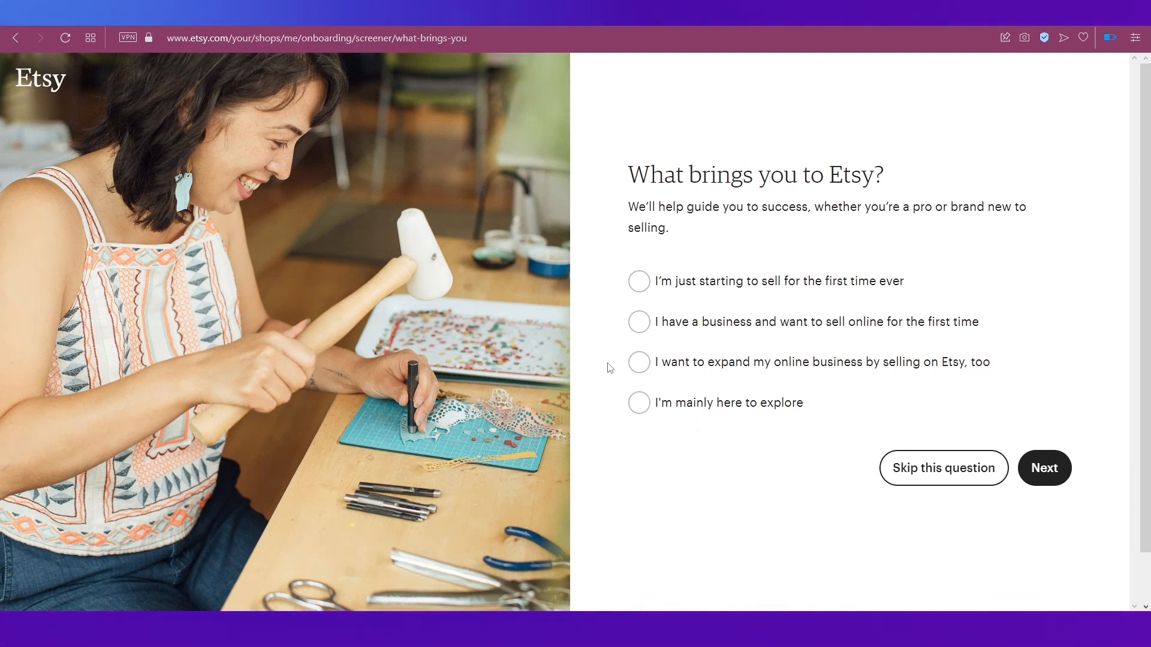
Step: Answer 'I'm just starting to sell', then tick Selling online, Pricing items and Selling internationally
click(647, 288)
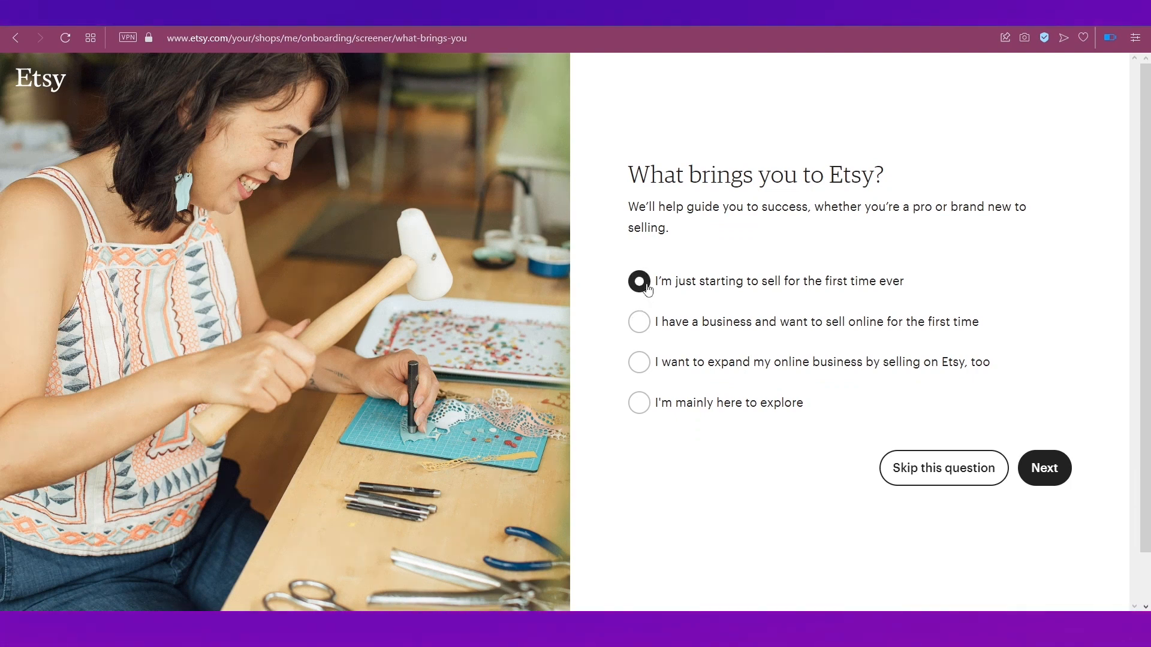
click(1046, 469)
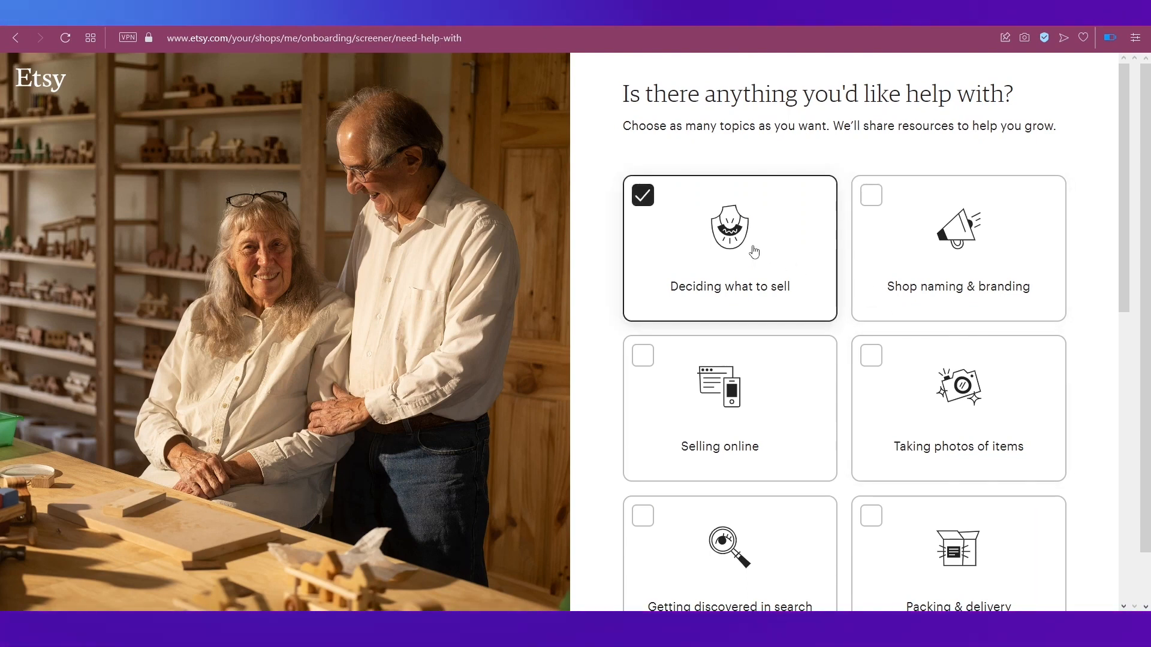
click(801, 406)
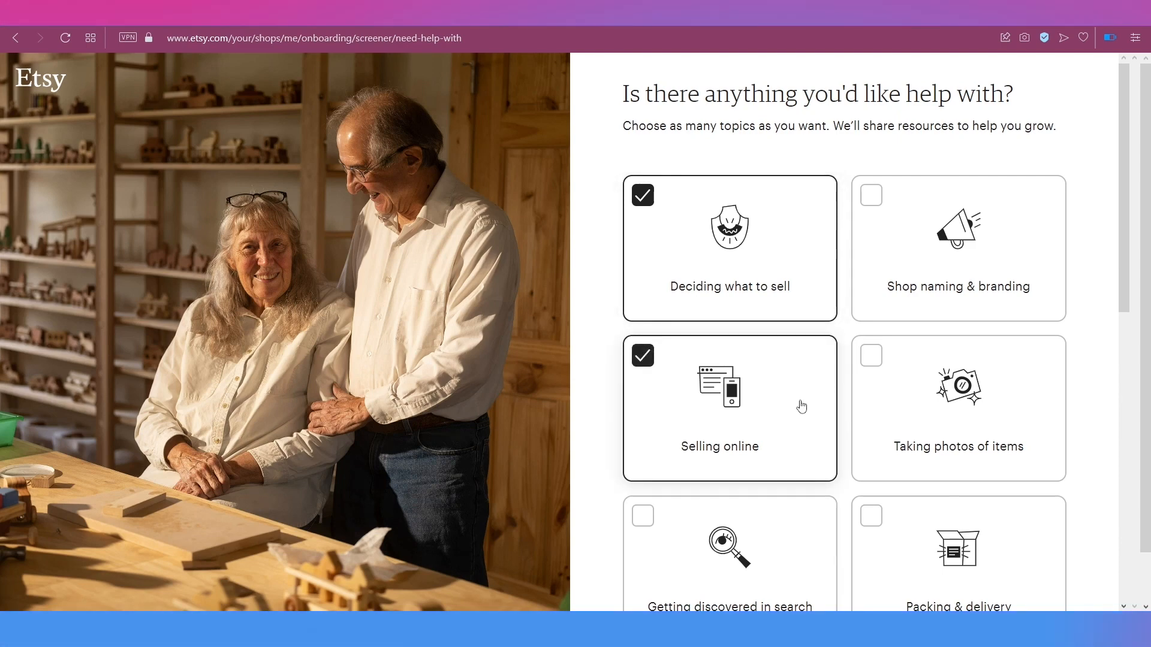
scroll(801, 406, down, 4)
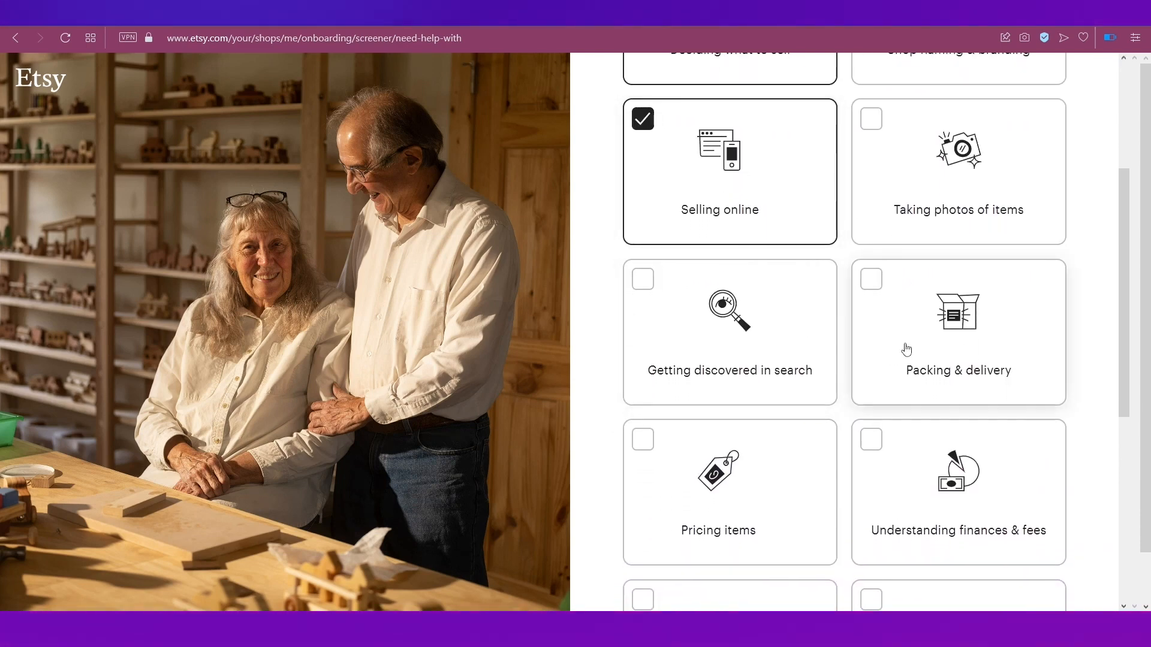
scroll(907, 349, down, 3)
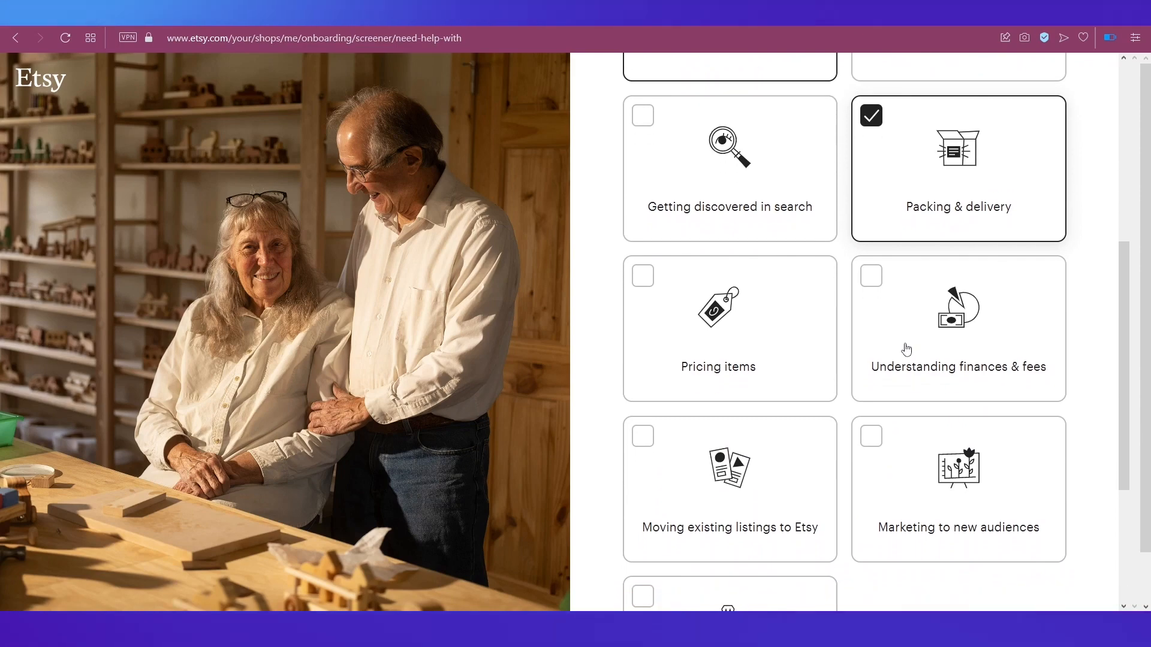
click(755, 332)
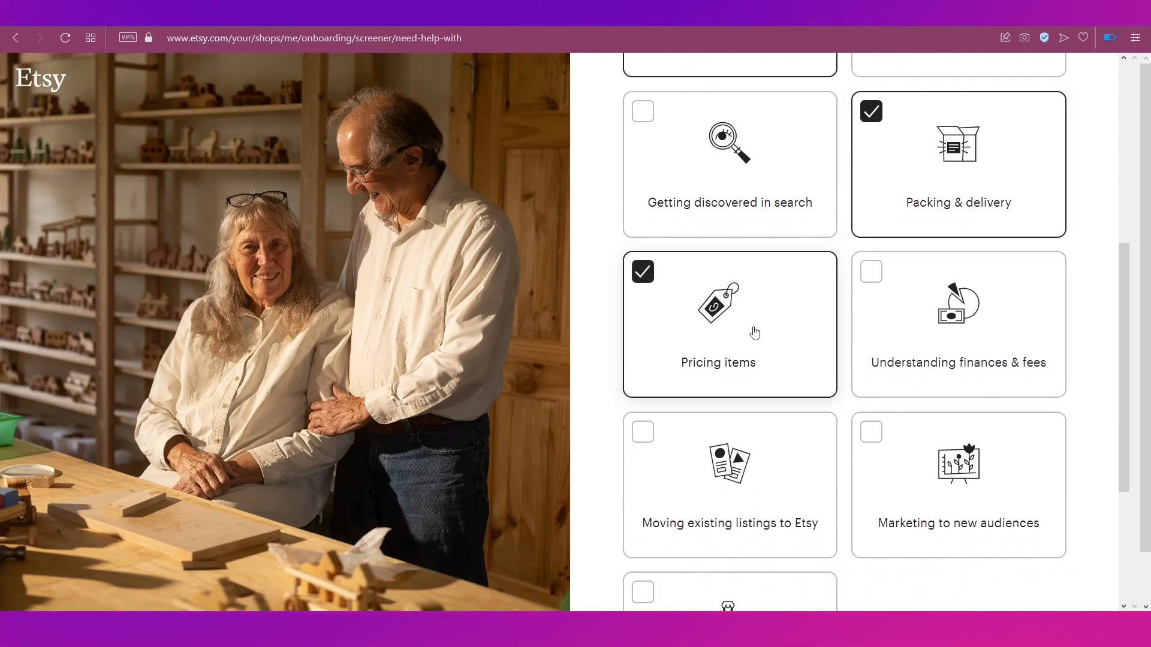
scroll(755, 332, down, 4)
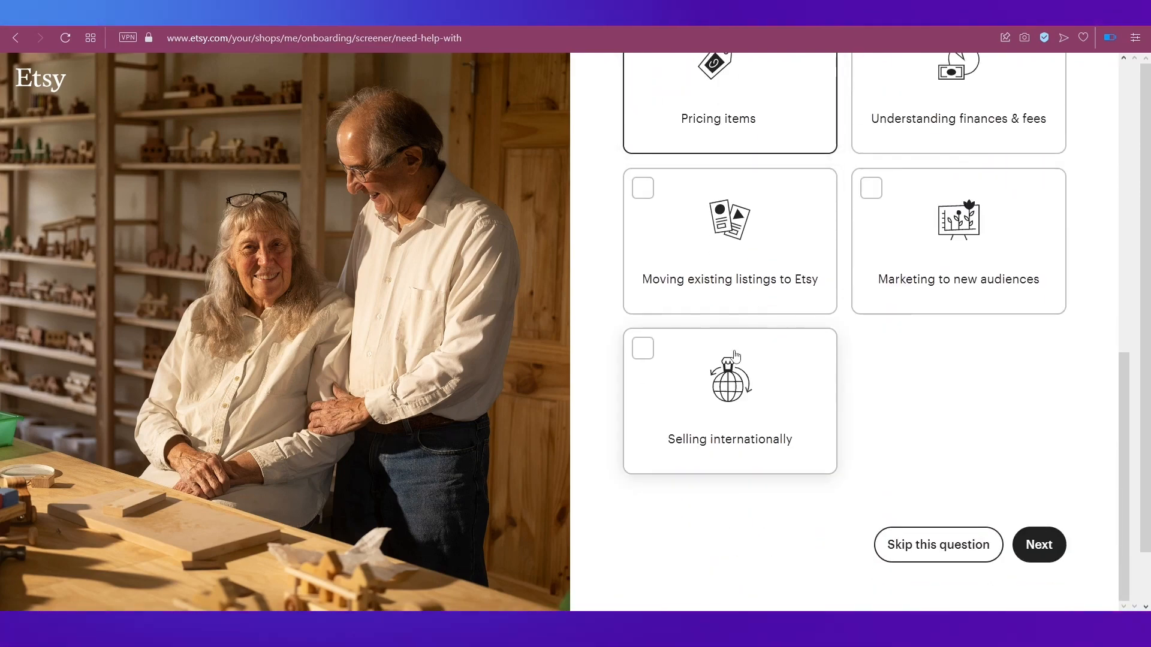
click(736, 356)
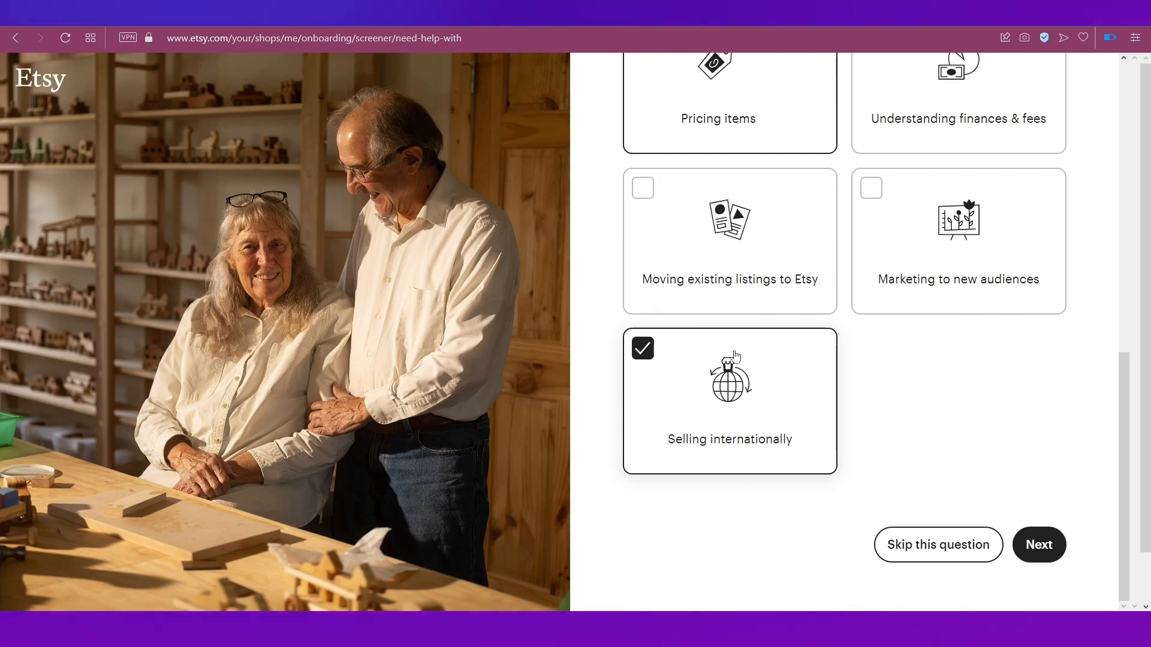
Step: Submit the selected help topics to reach Shop preferences
click(1046, 539)
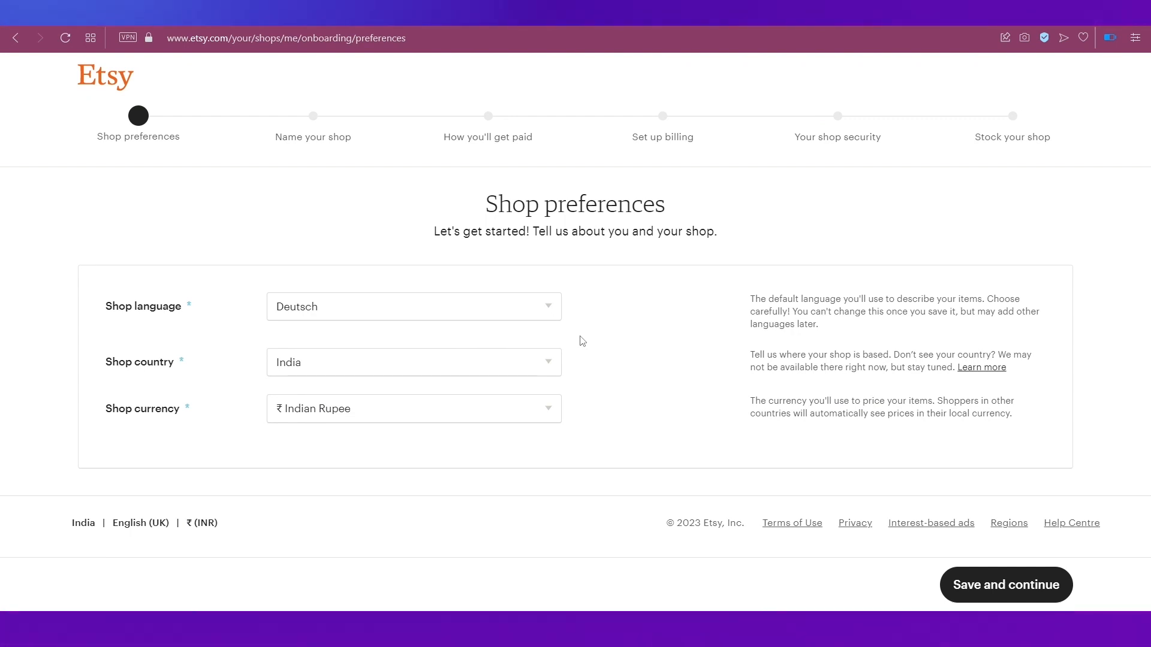
Step: Switch the shop language from Deutsch to English and save the shop preferences
click(535, 312)
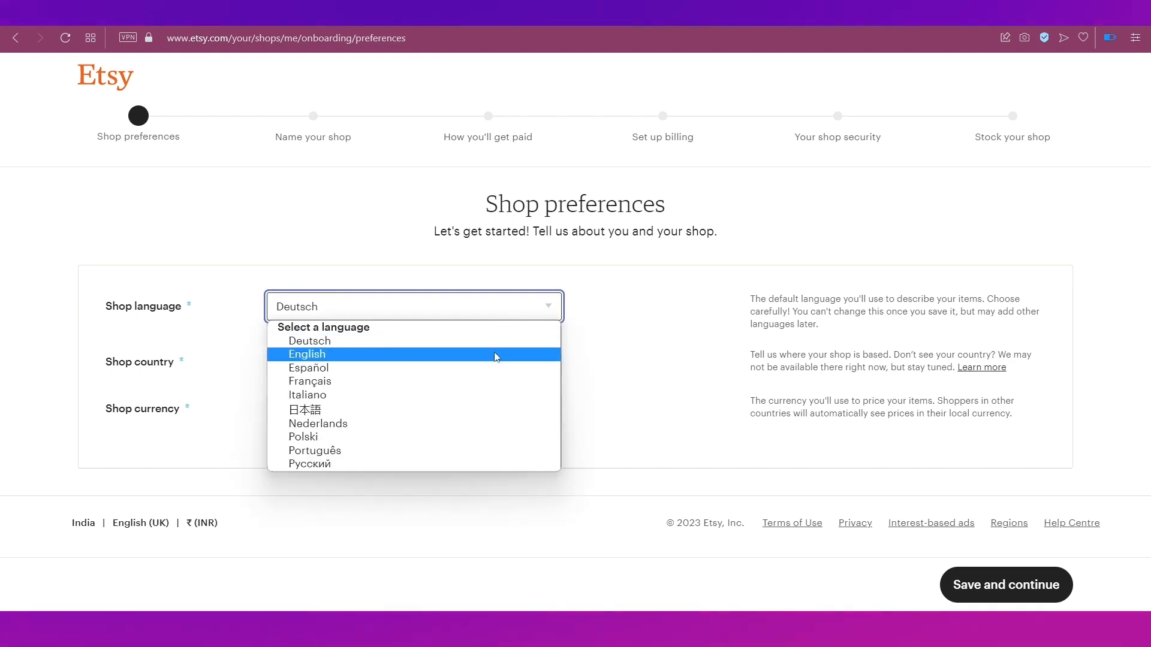
click(496, 354)
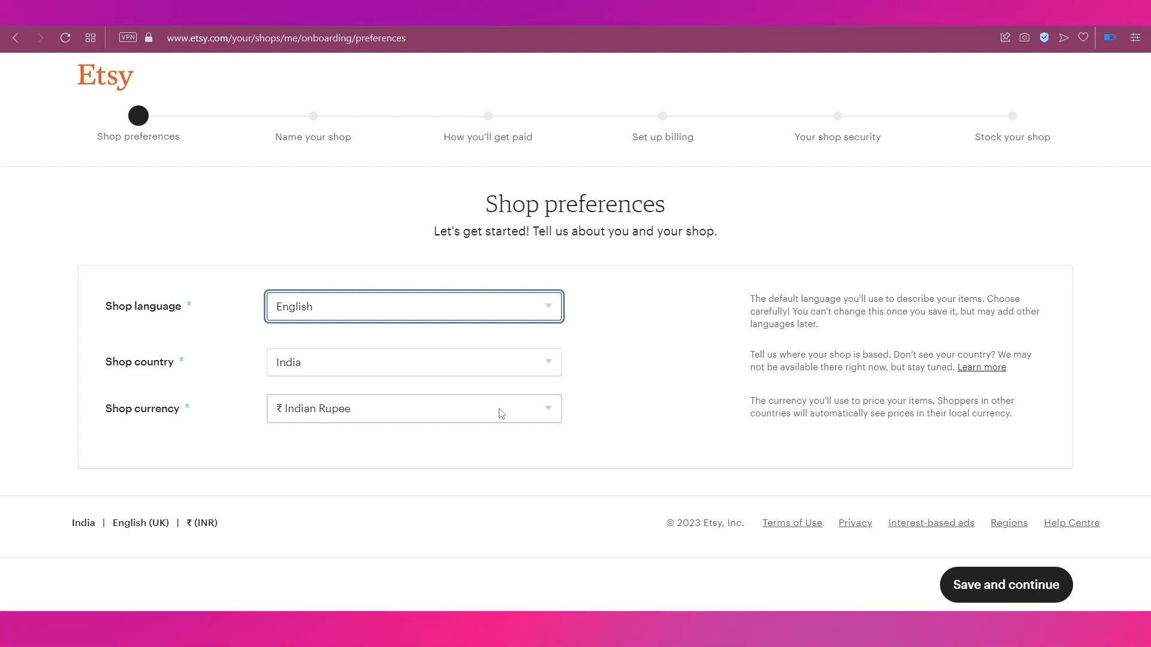
click(968, 584)
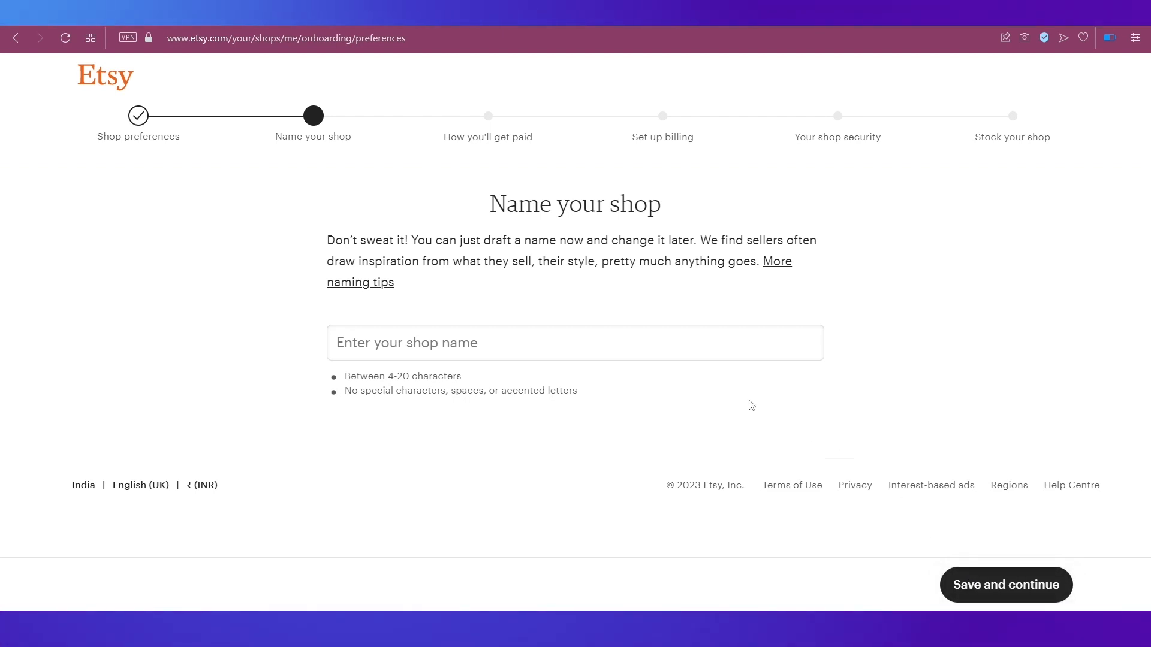
Step: Type 'ZoyaStore', pick the suggested name ZoyaStoreCreations and save it
click(684, 350)
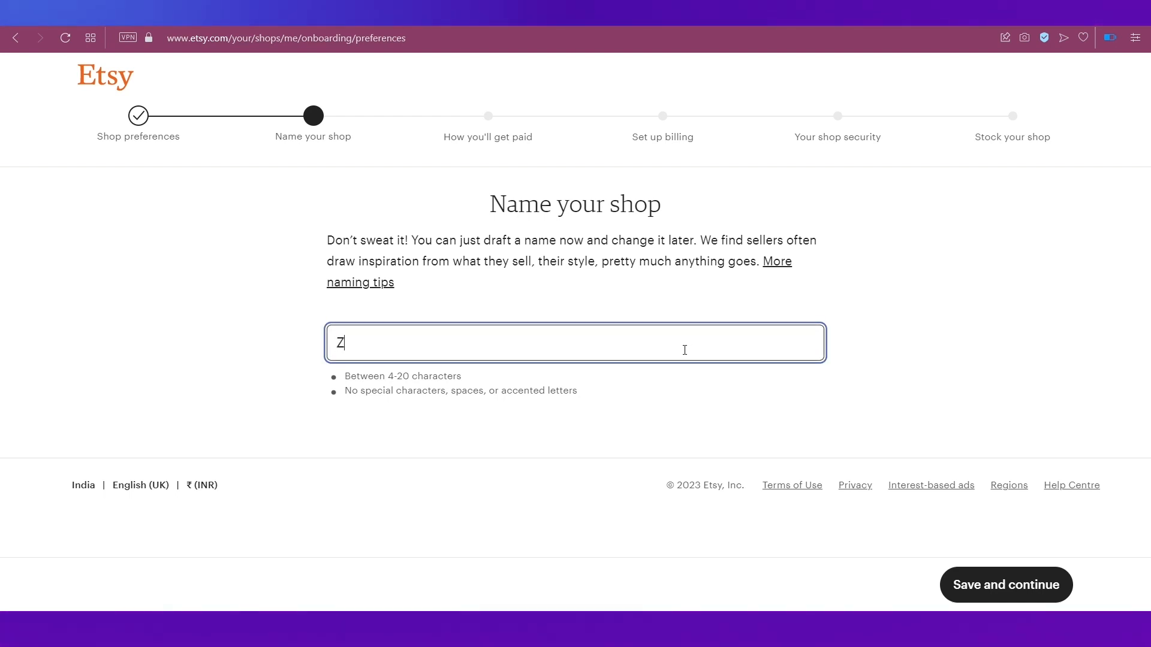
text(ZoyaS)
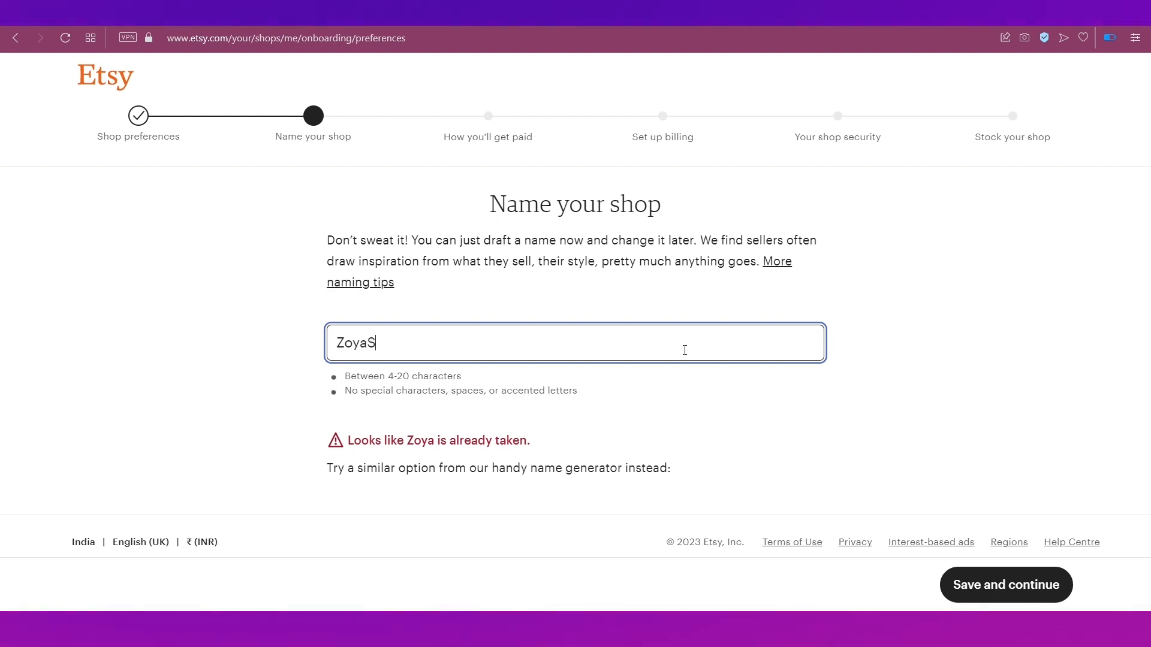
text(t)
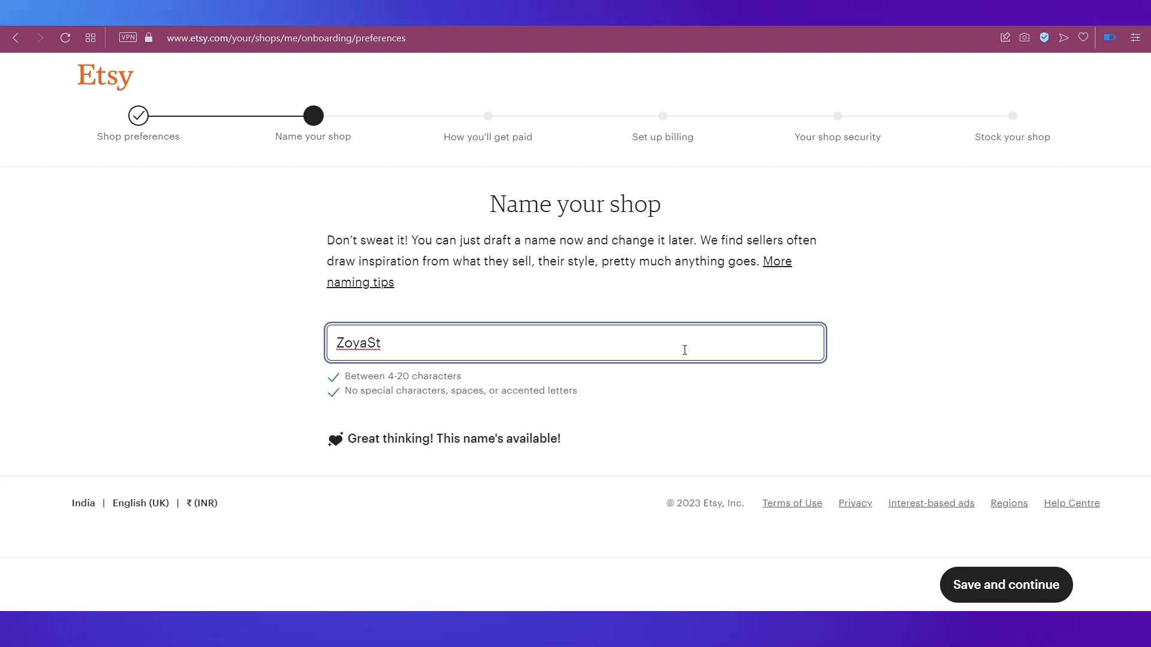
text(ore)
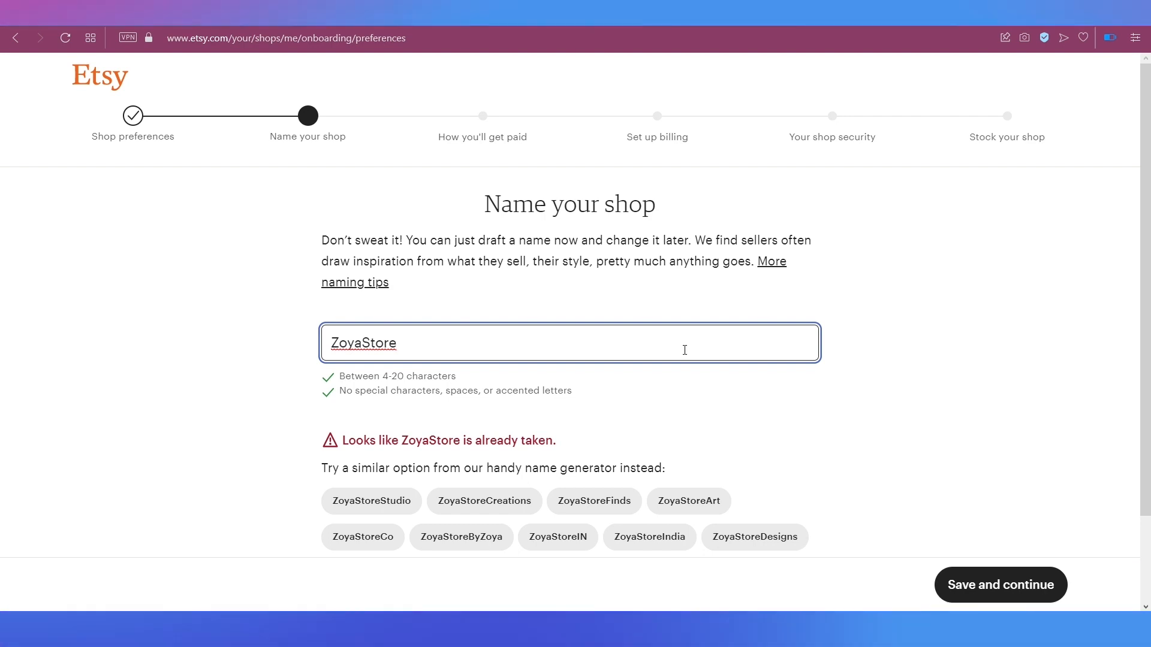
click(521, 513)
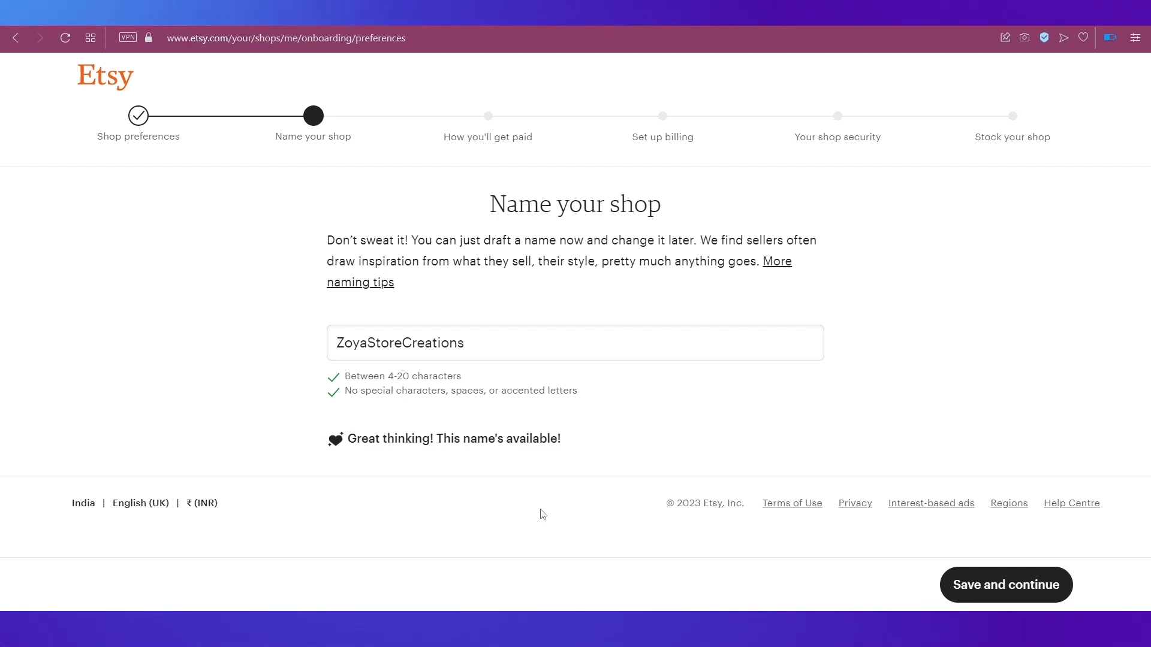
click(990, 588)
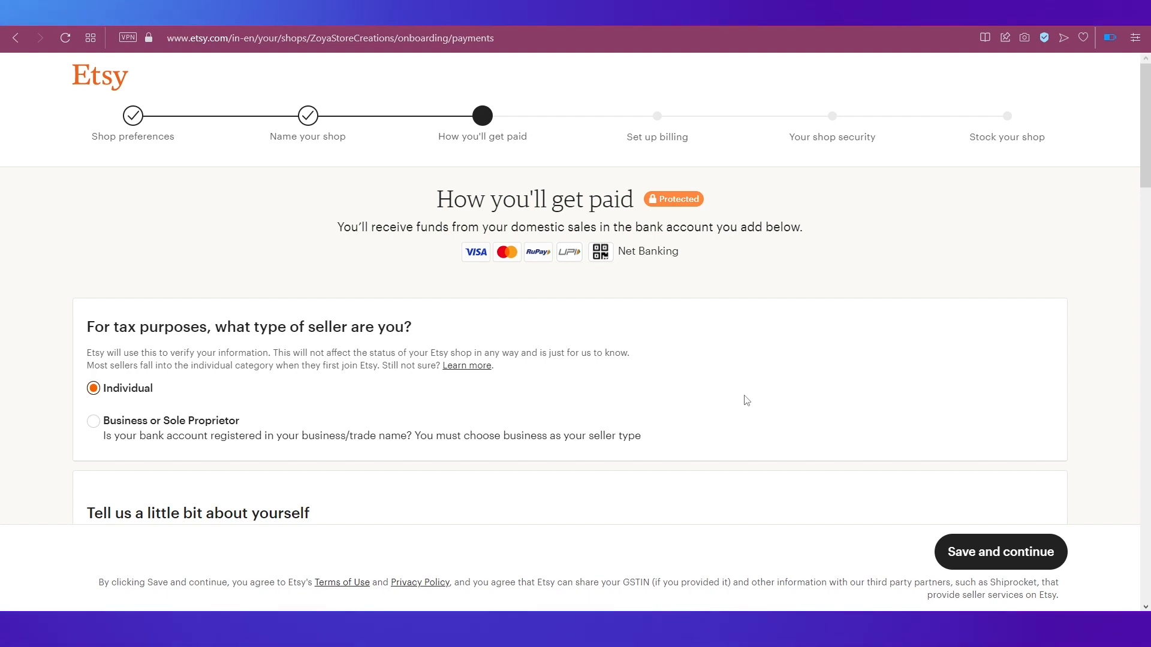
Step: Set the country of residence to India and enter the seller's name
scroll(746, 401, down, 3)
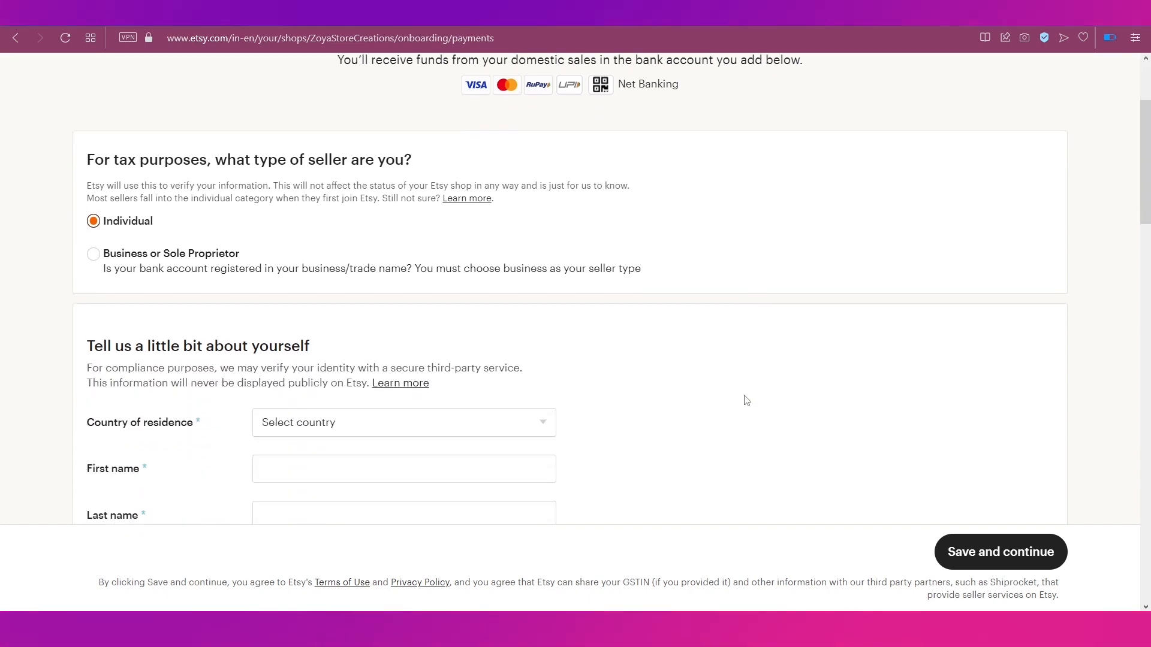
scroll(746, 400, down, 4)
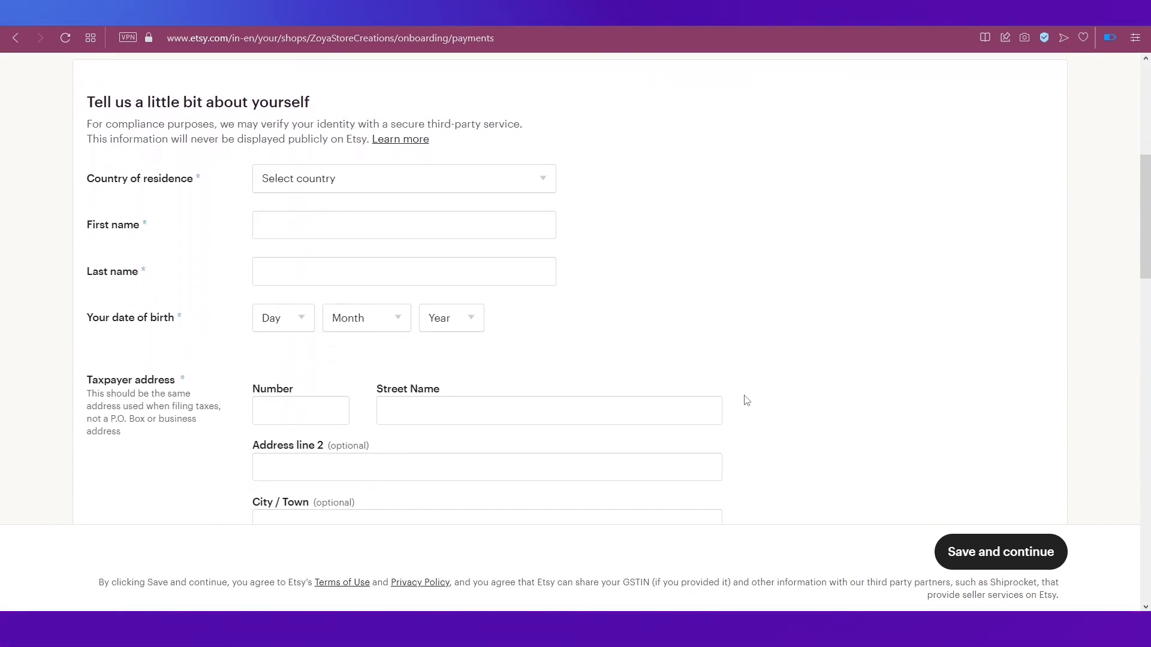
click(537, 181)
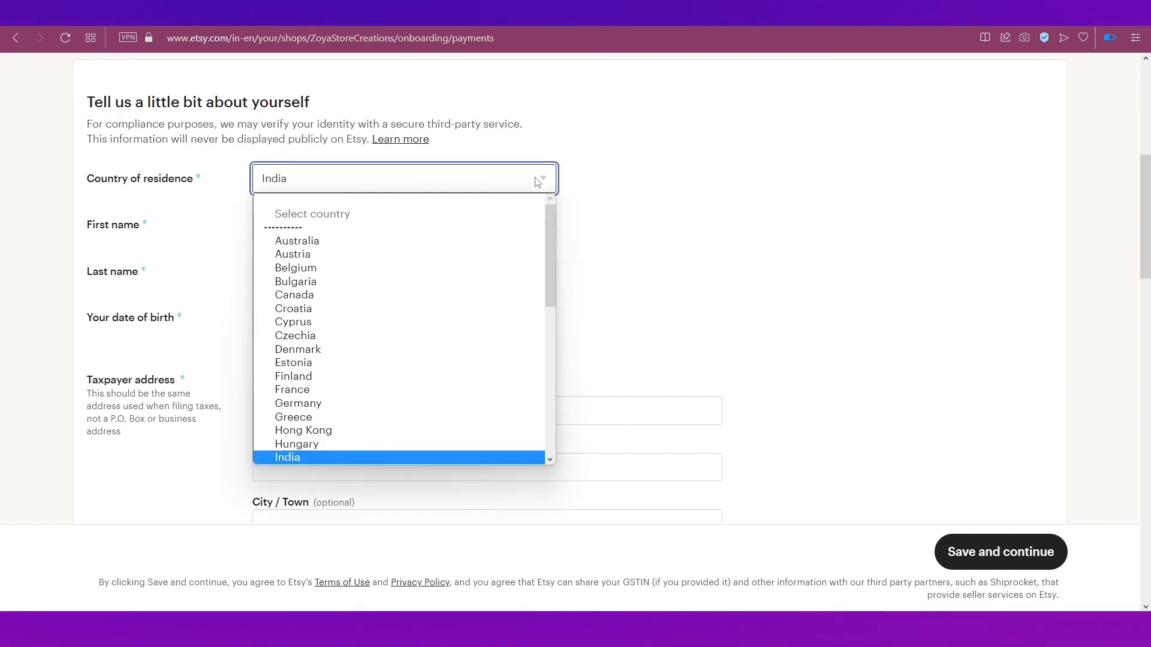
click(350, 457)
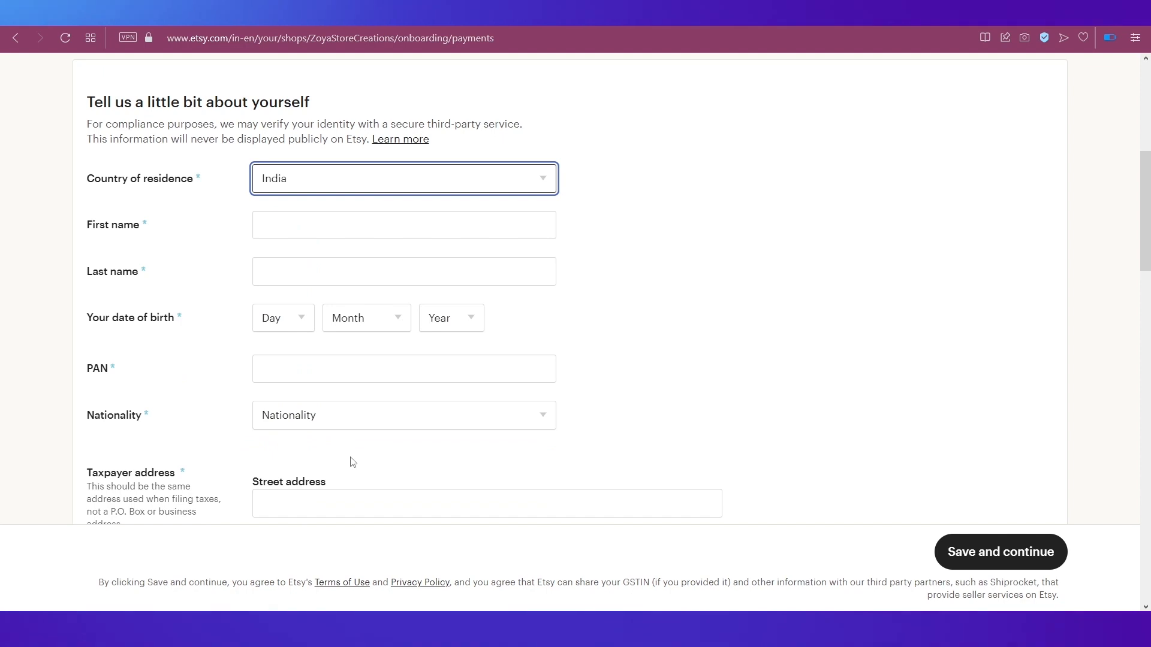
click(337, 228)
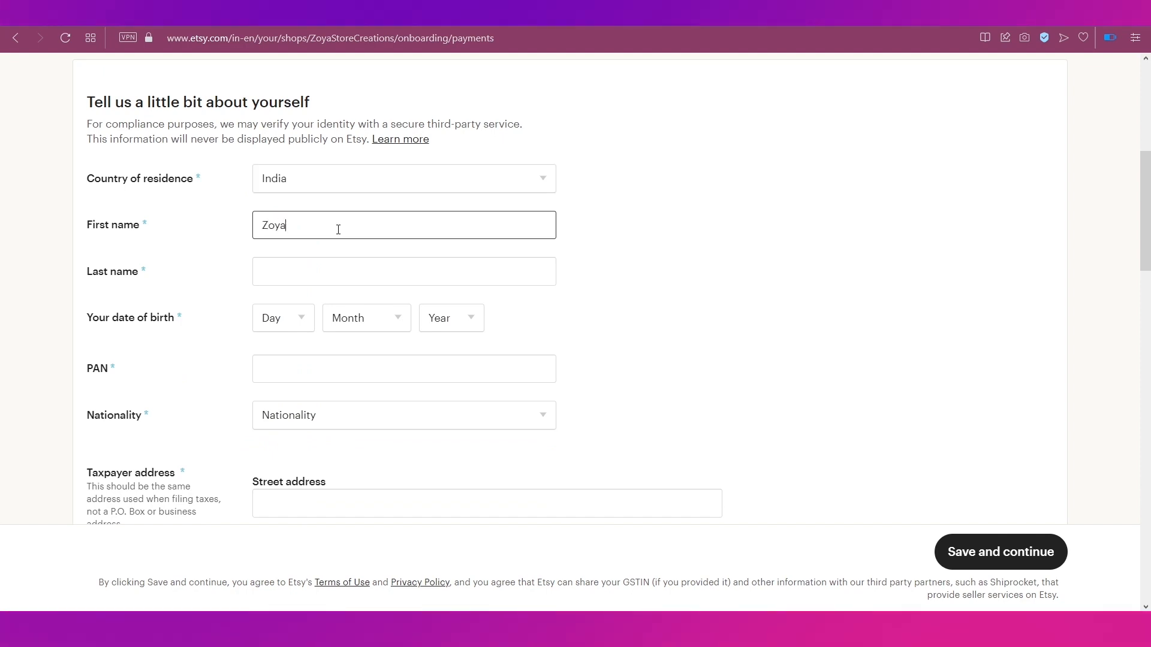
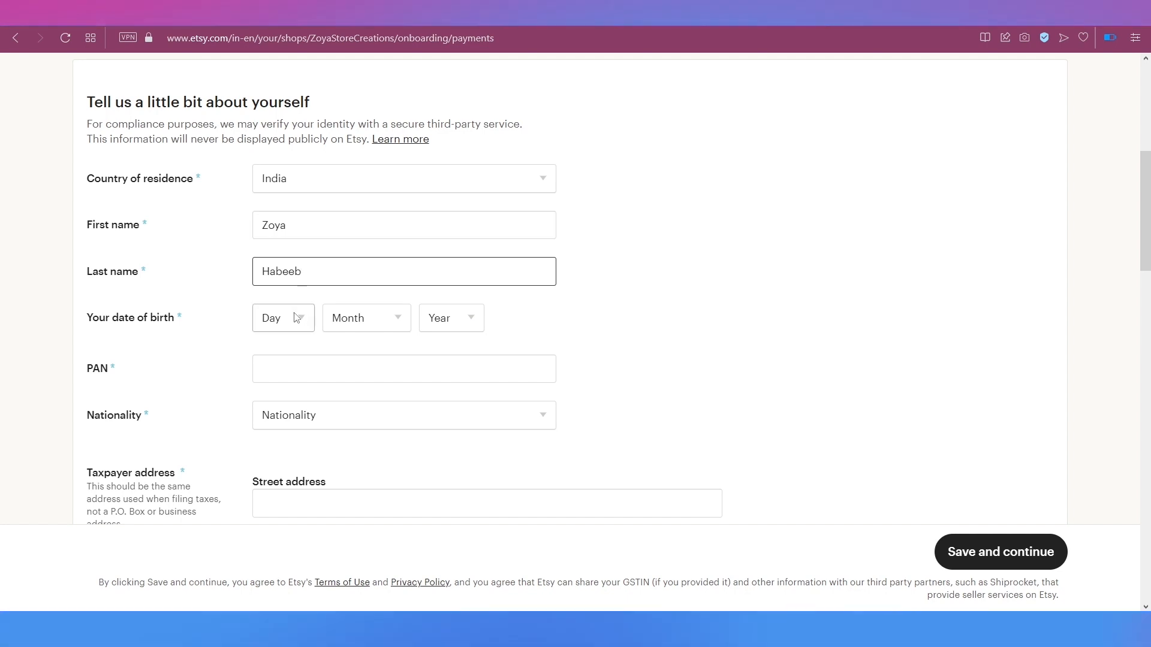
Step: Choose the seller's date of birth, with January as the birth month
click(296, 321)
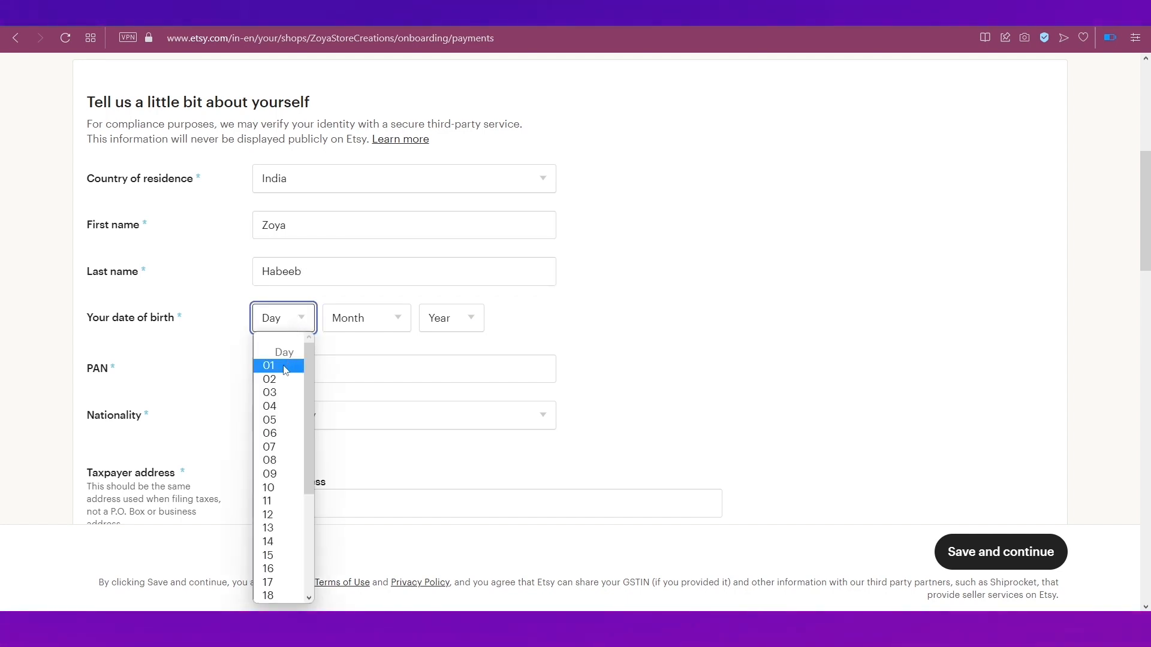
click(375, 332)
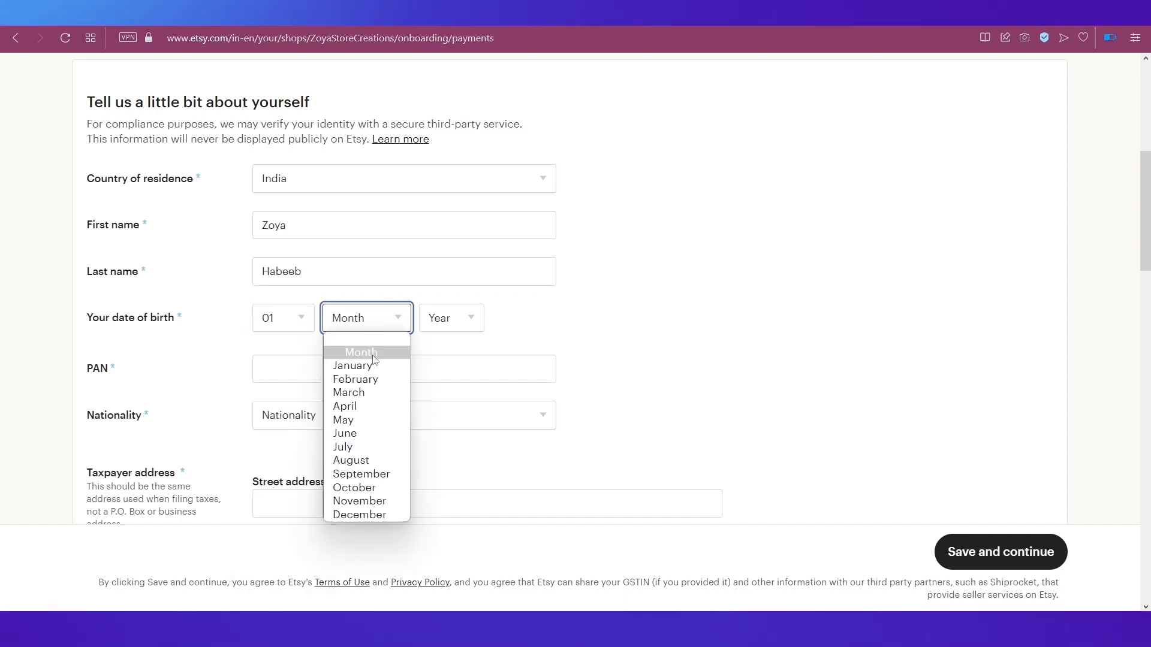
click(360, 365)
click(451, 318)
scroll(454, 501, down, 3)
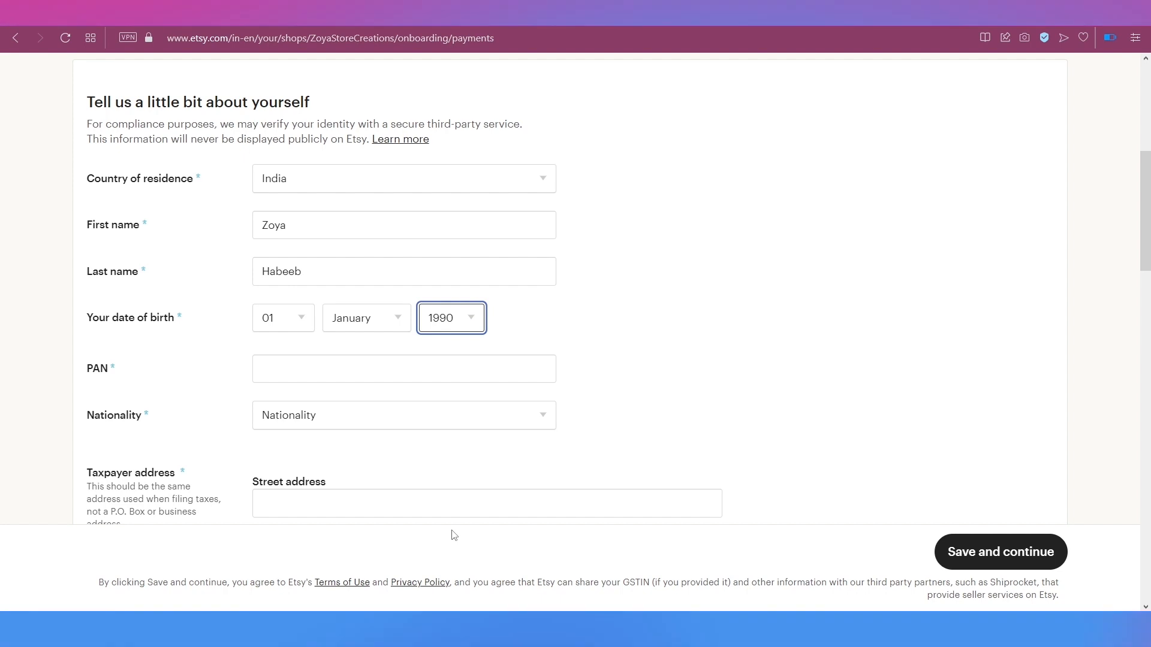
click(587, 426)
scroll(586, 425, down, 3)
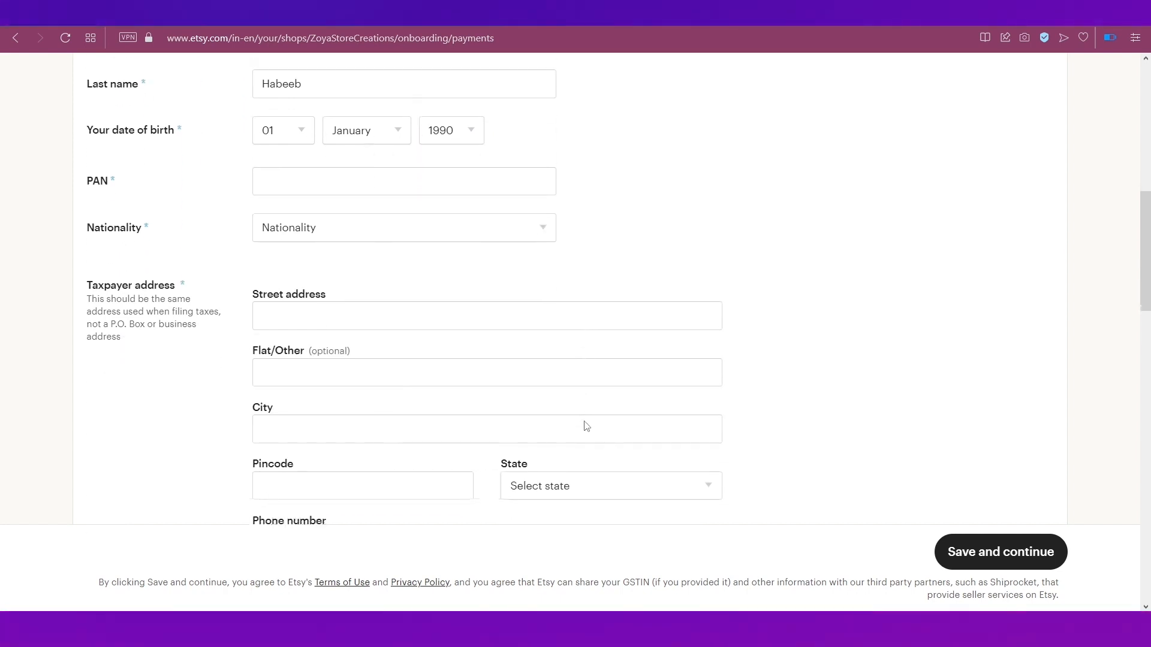
Step: Enter the seller's PAN and set the nationality to India
click(496, 180)
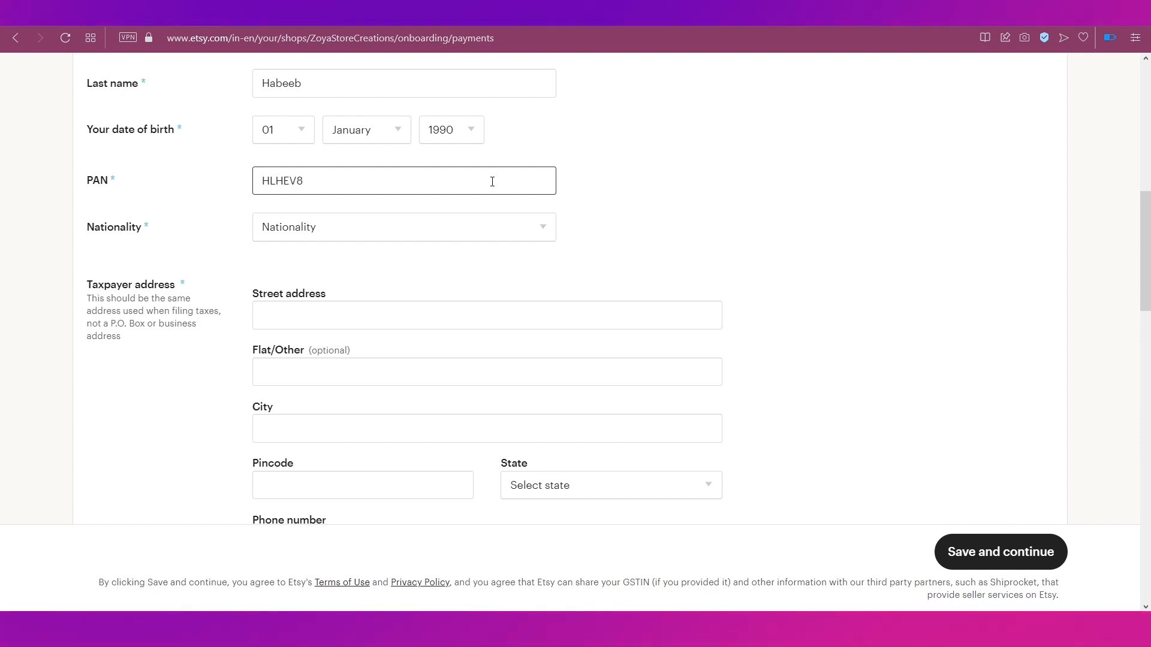
click(485, 227)
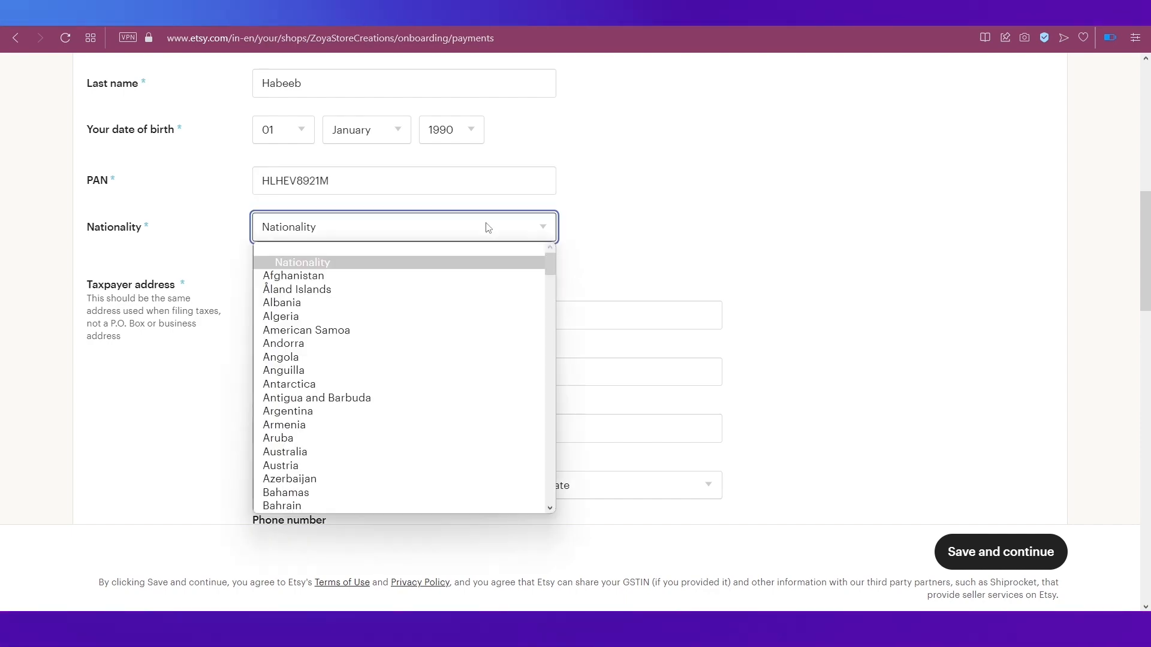
scroll(454, 393, down, 20)
scroll(455, 393, down, 2)
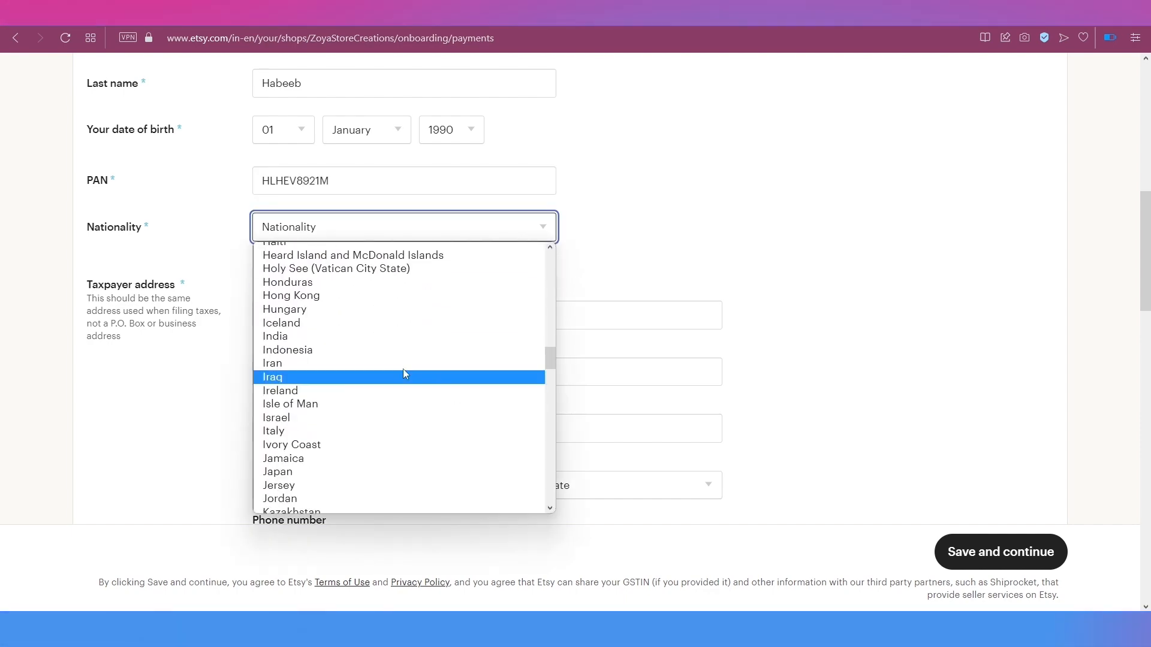
click(360, 334)
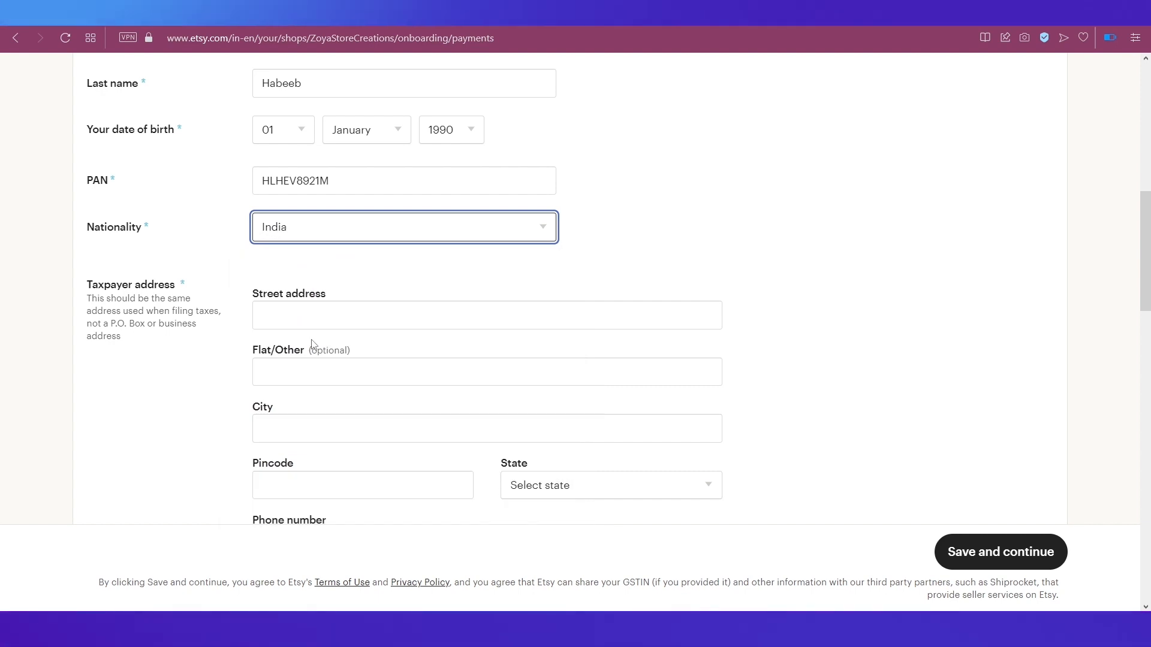
Step: Fill in the taxpayer's city, pincode, state and phone number
scroll(312, 345, down, 2)
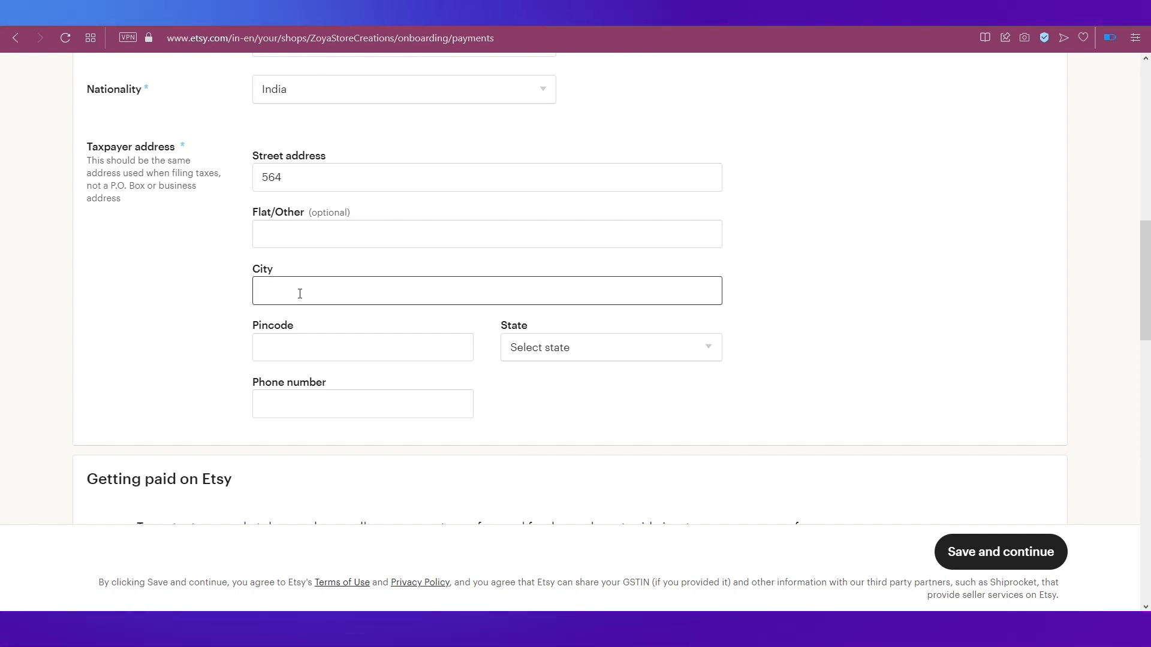
text(Mumbai)
click(327, 346)
text(5759)
click(589, 347)
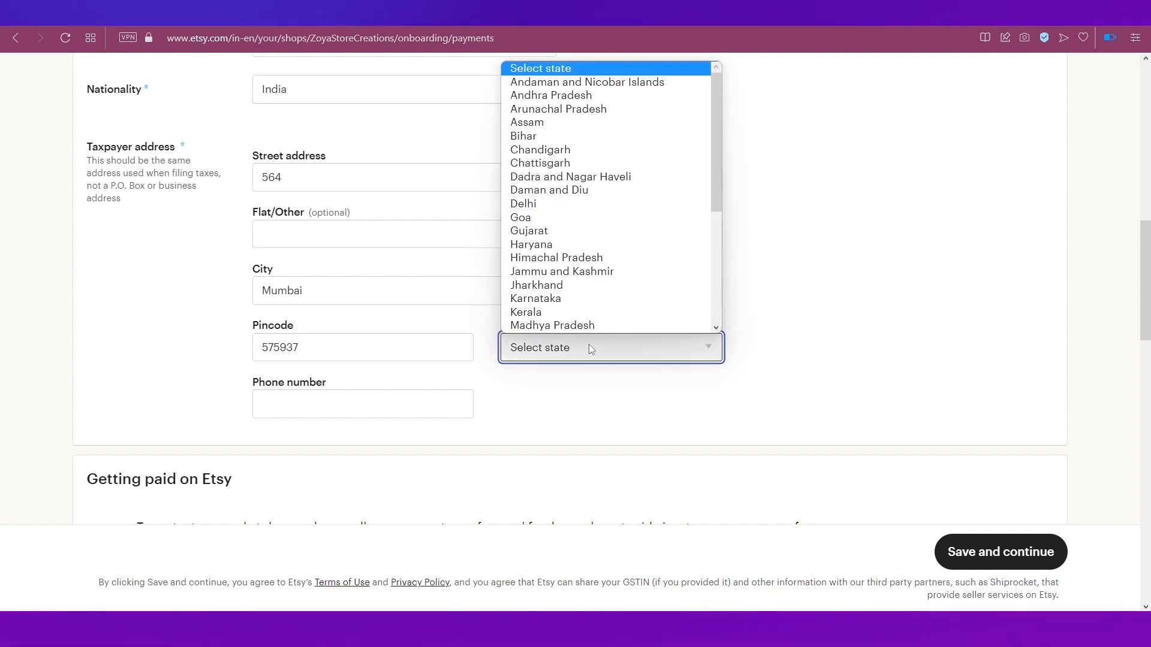
scroll(560, 326, down, 2)
click(558, 312)
click(416, 398)
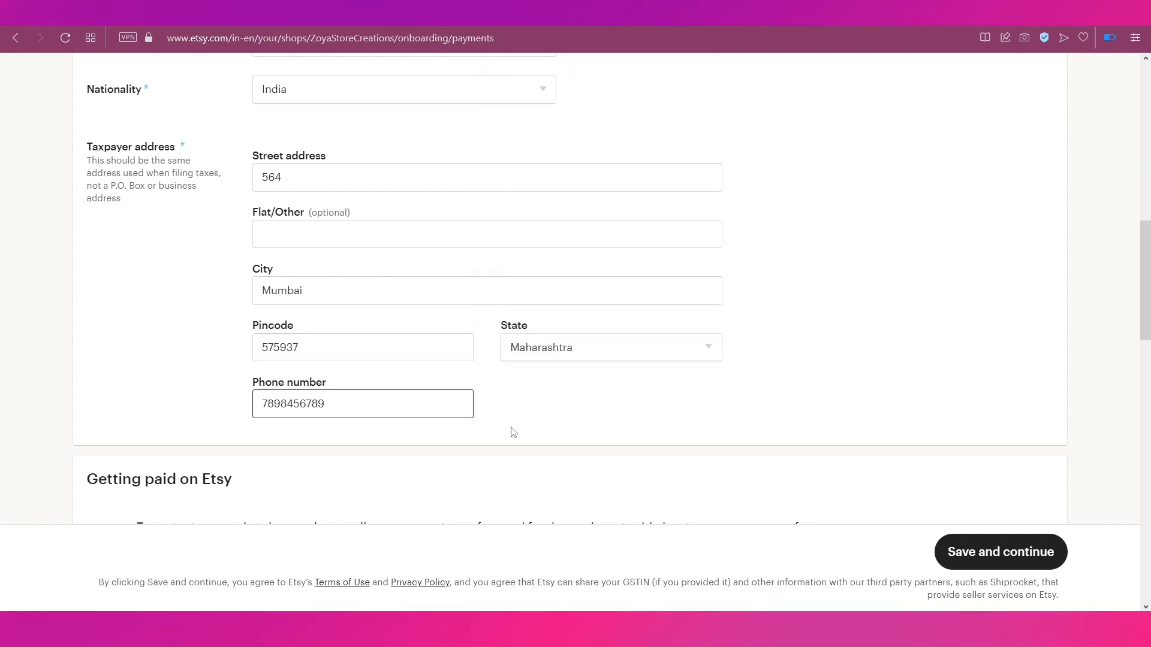
click(535, 445)
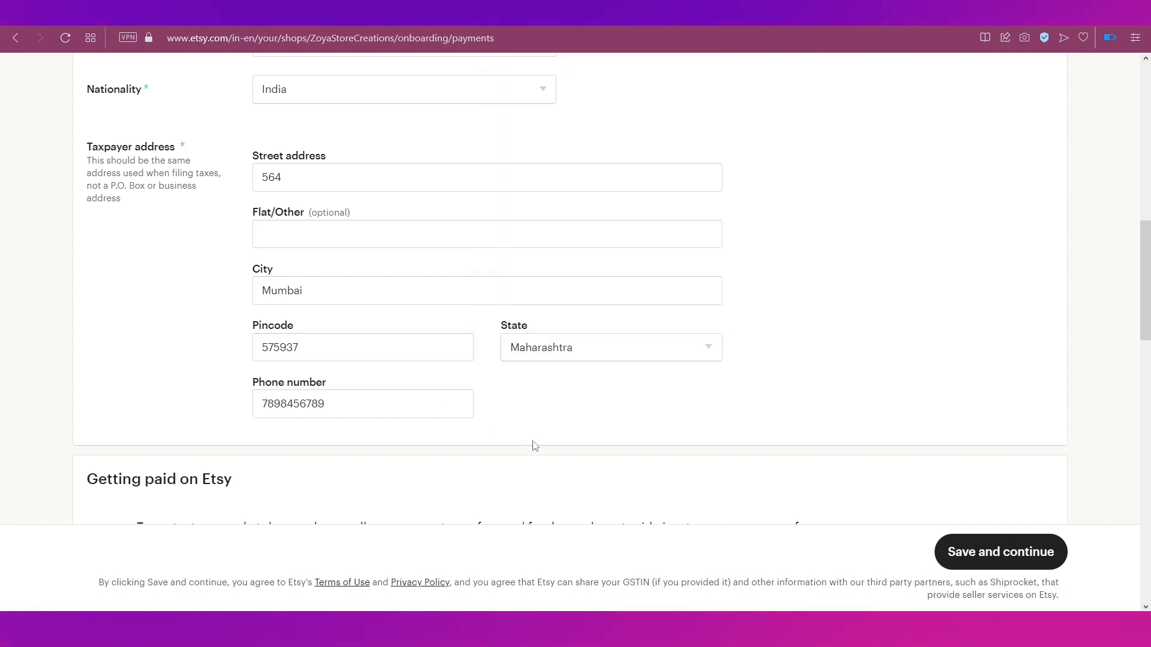
scroll(534, 446, down, 5)
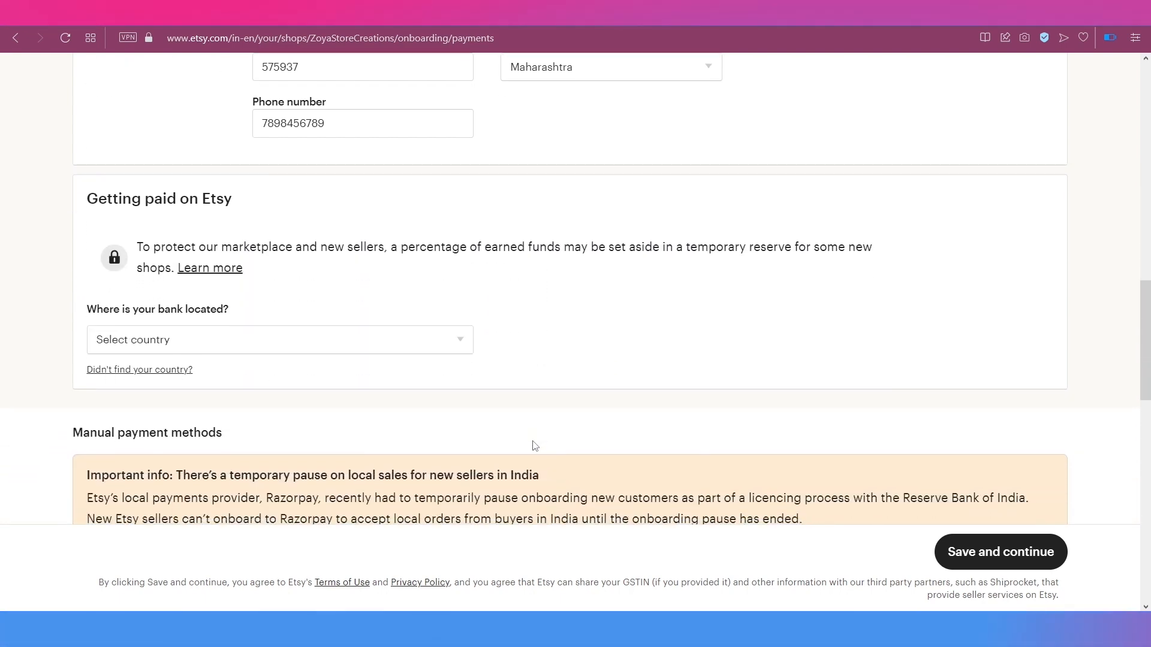
Step: Choose India as the bank's country, revealing the IFSC and account number fields
click(431, 346)
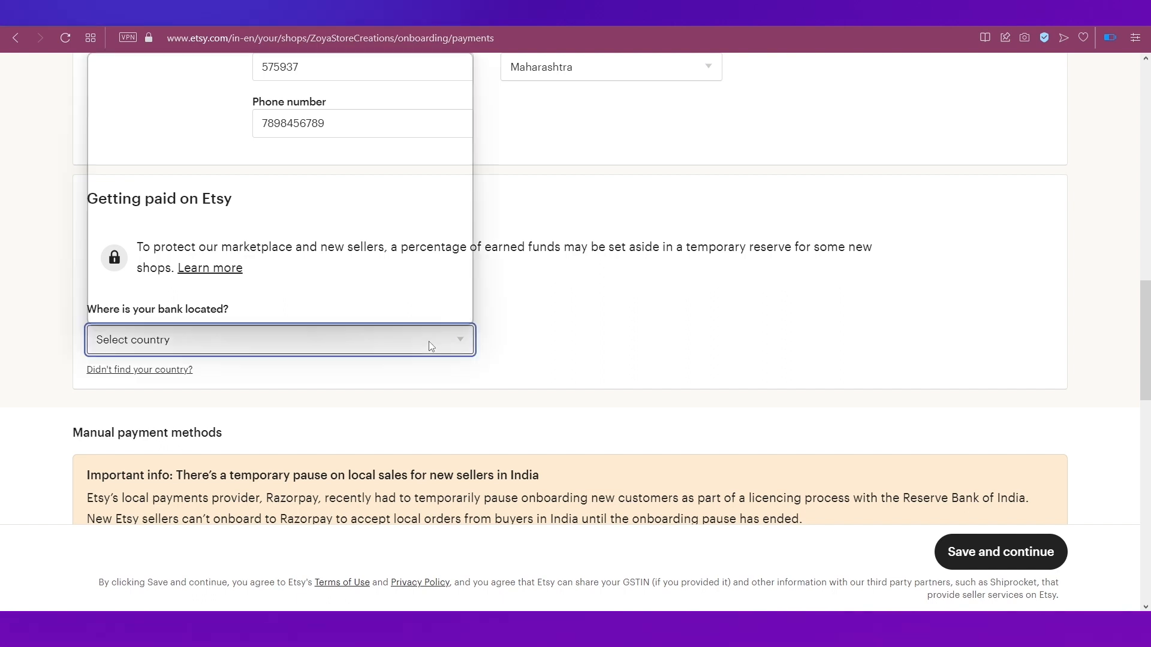
scroll(296, 303, down, 1)
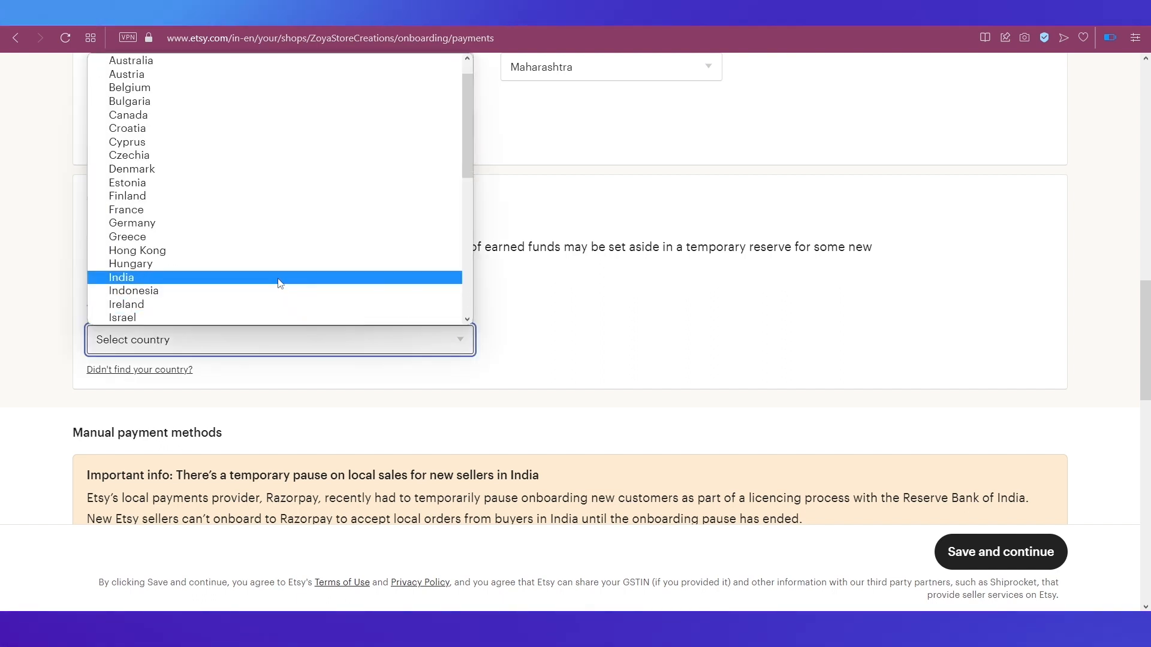
click(277, 278)
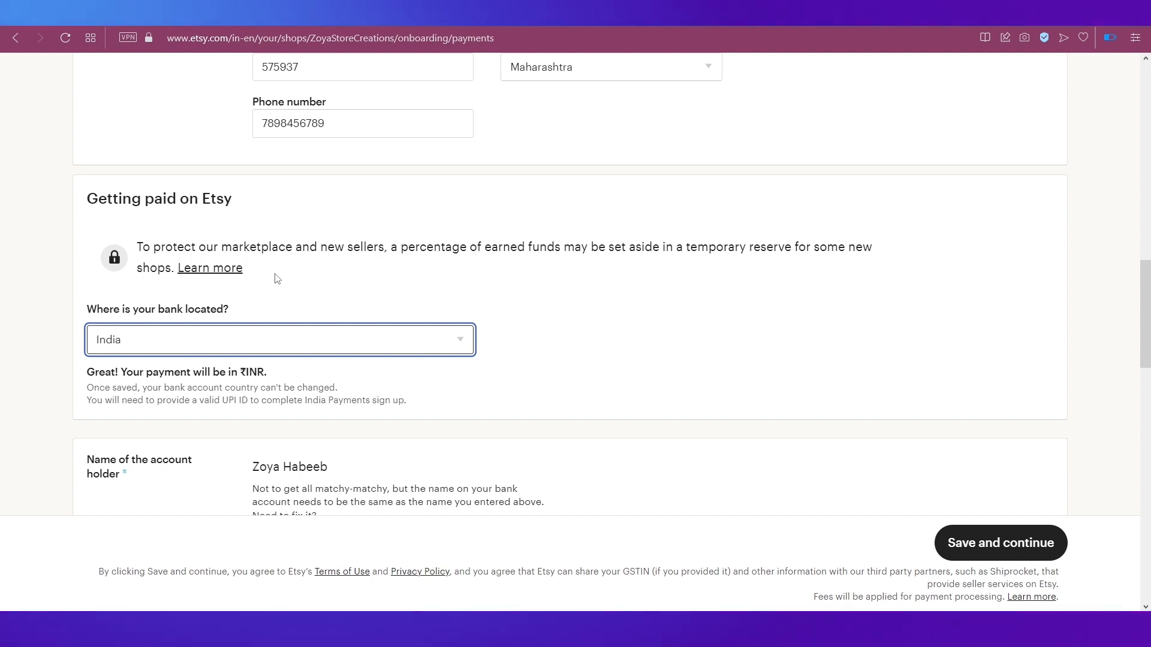
scroll(447, 403, down, 3)
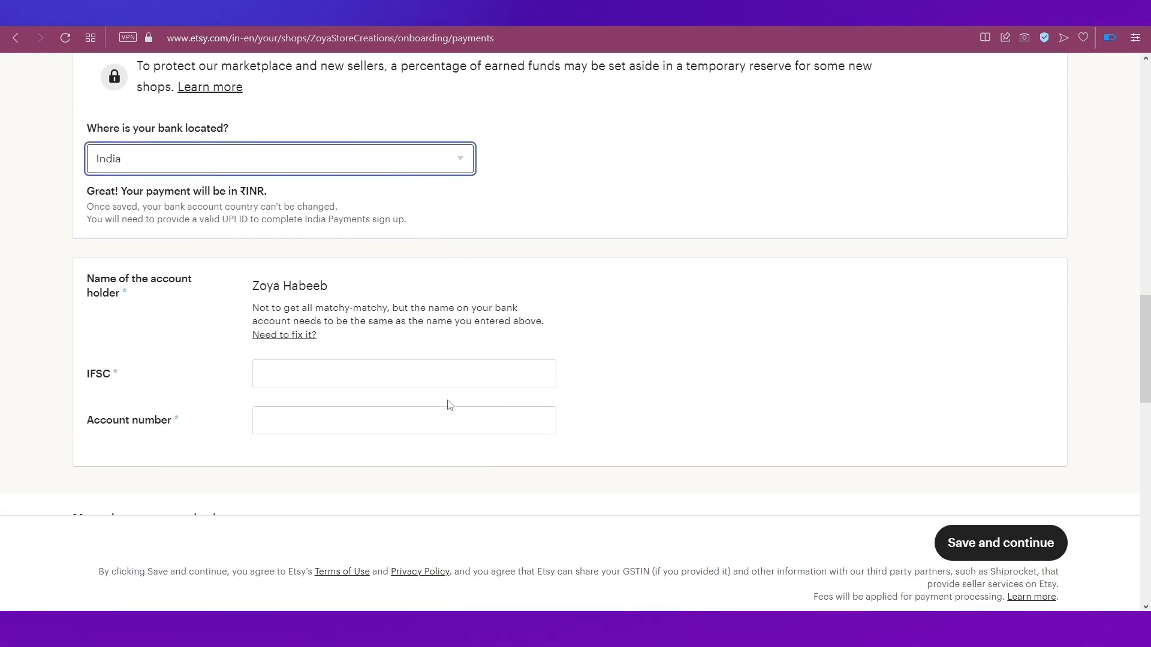
scroll(450, 404, down, 1)
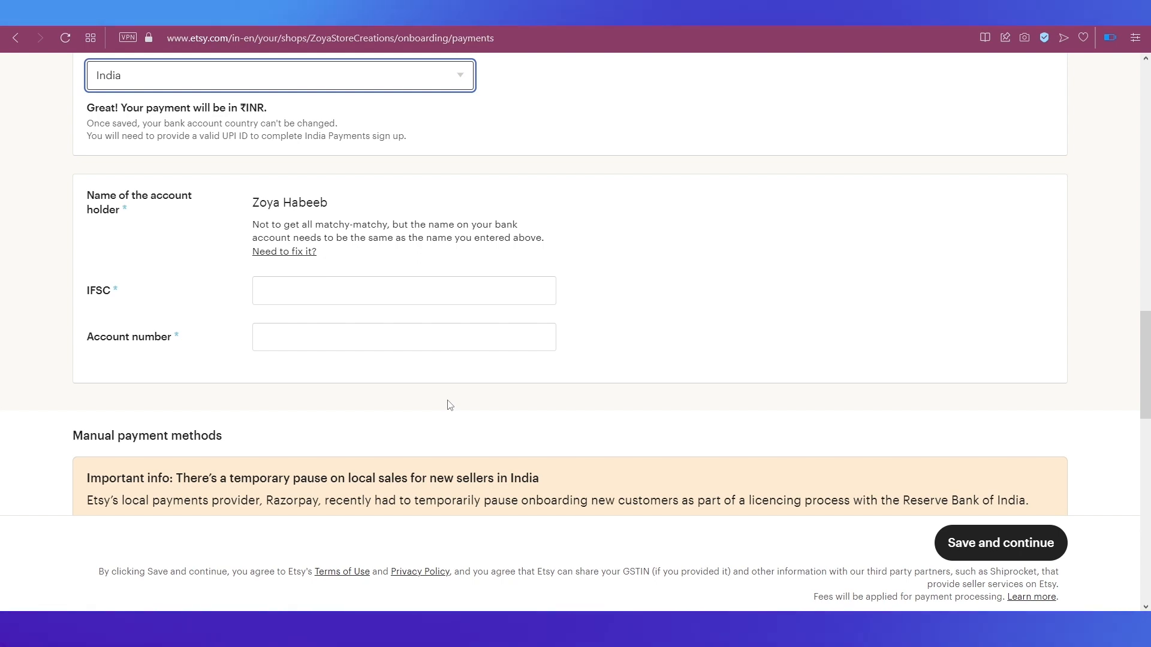
Step: Enter IFSC code CITI0000012 and the bank account number for payouts
click(319, 289)
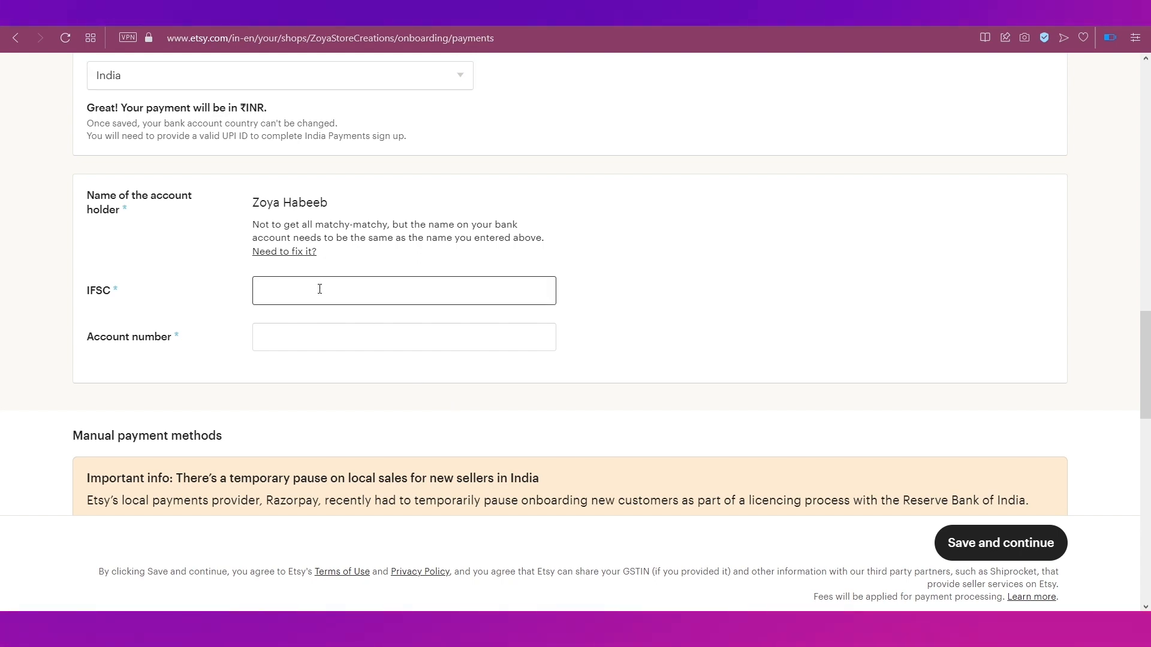
text(CITI0000012)
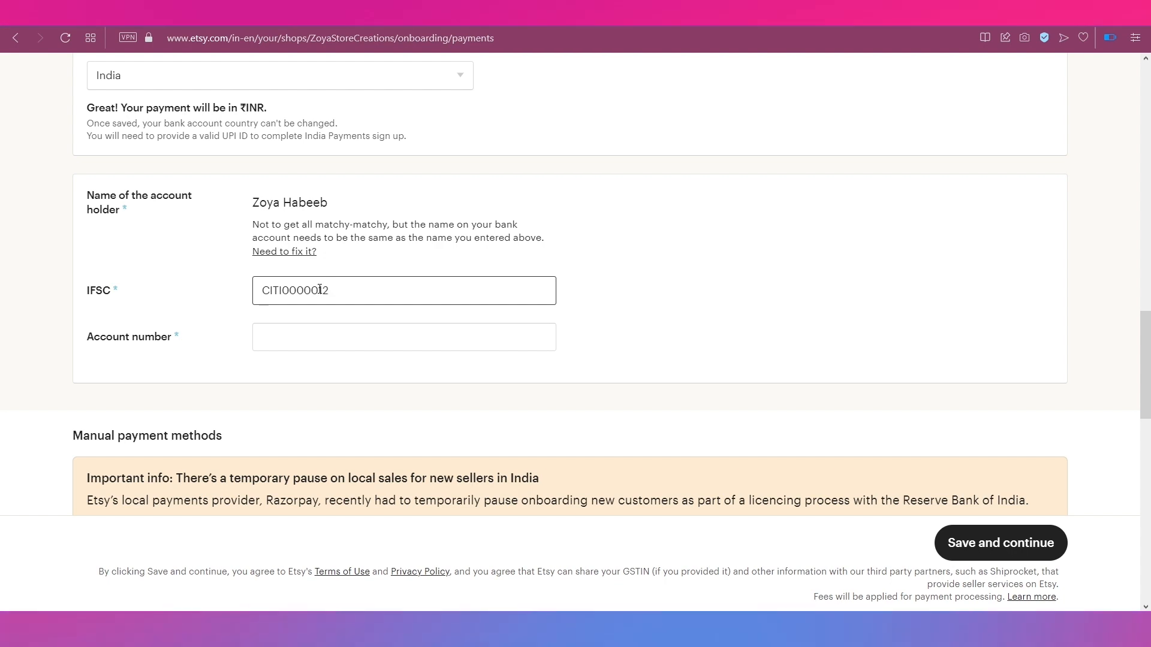
click(322, 338)
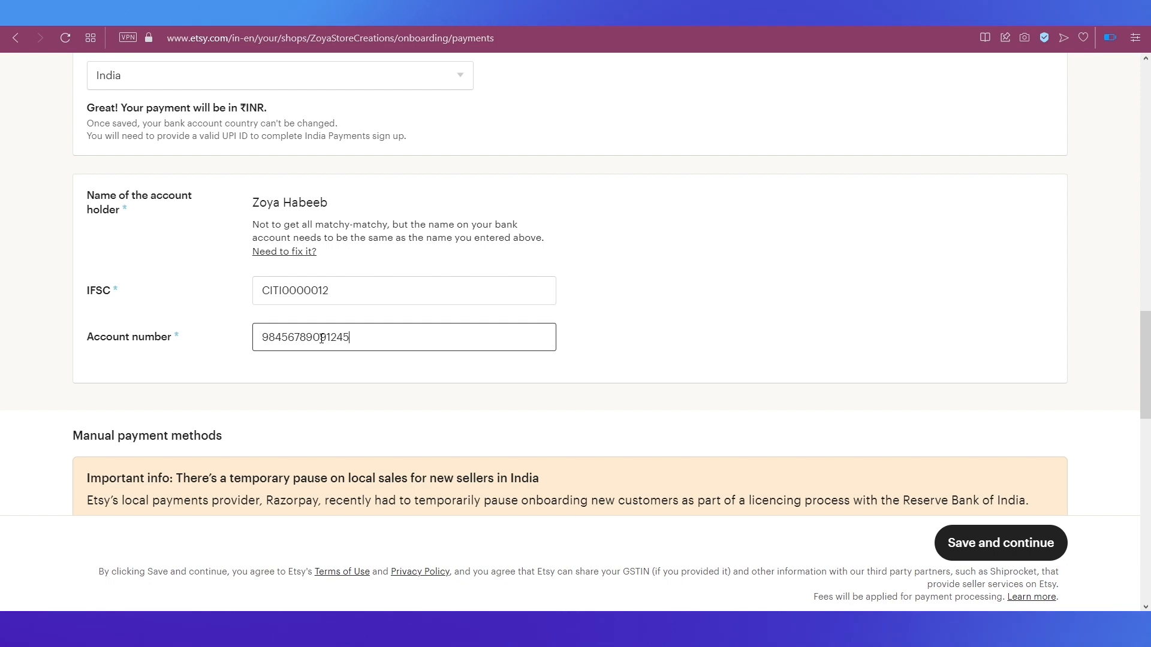
click(324, 375)
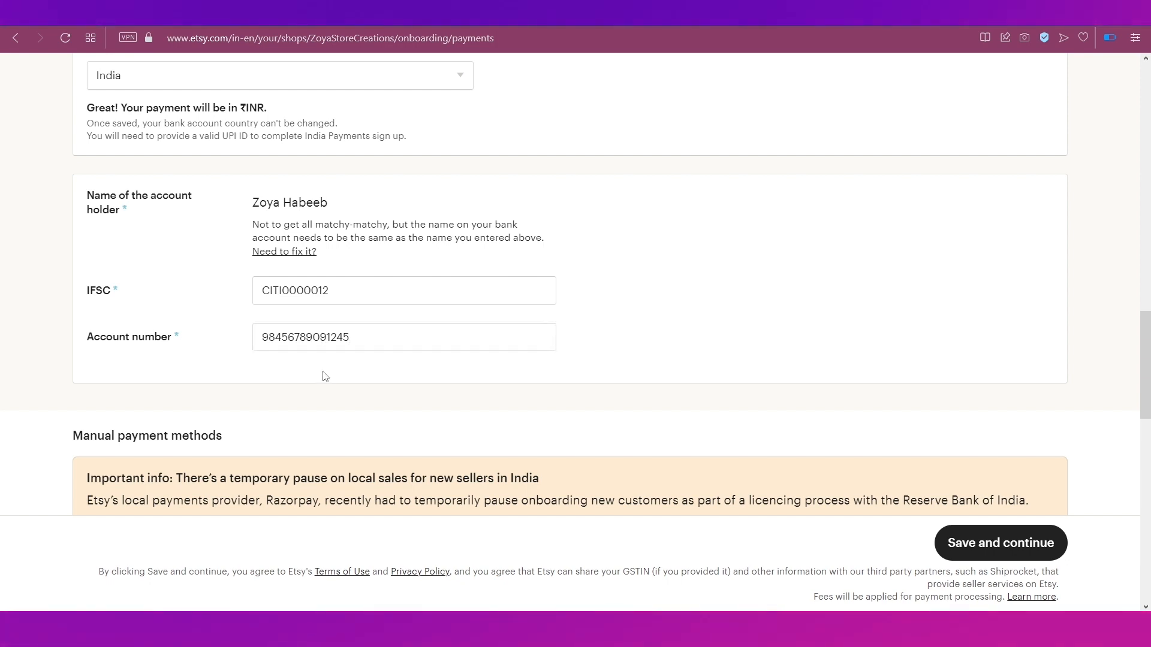
scroll(323, 376, down, 5)
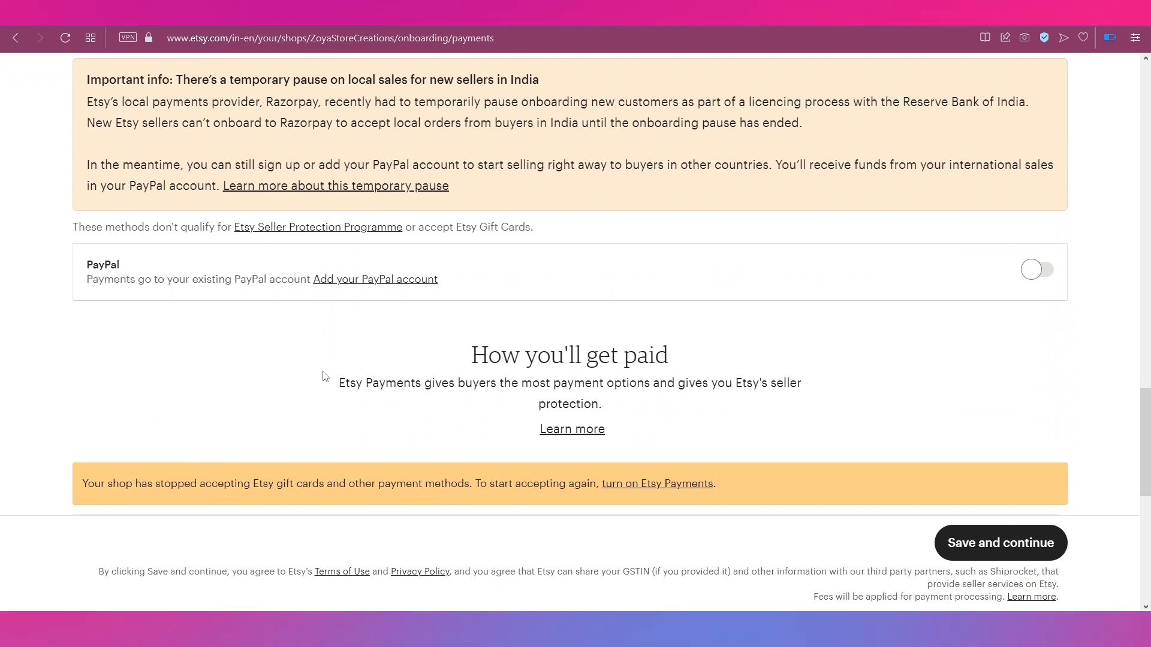
scroll(324, 376, down, 2)
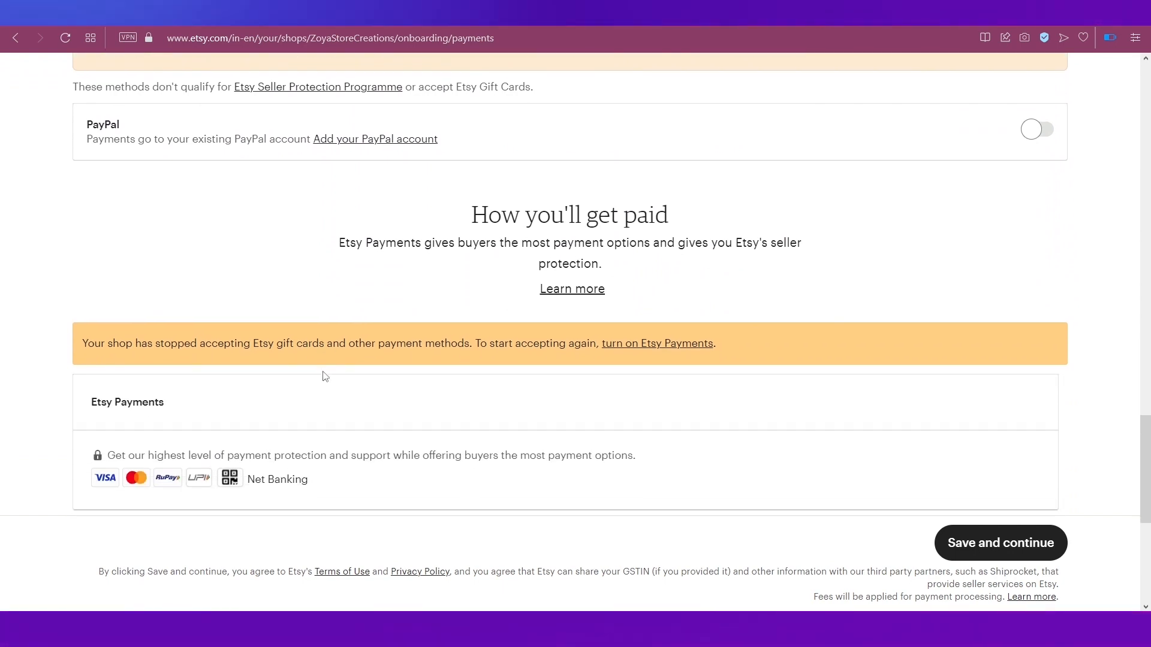
scroll(325, 376, down, 2)
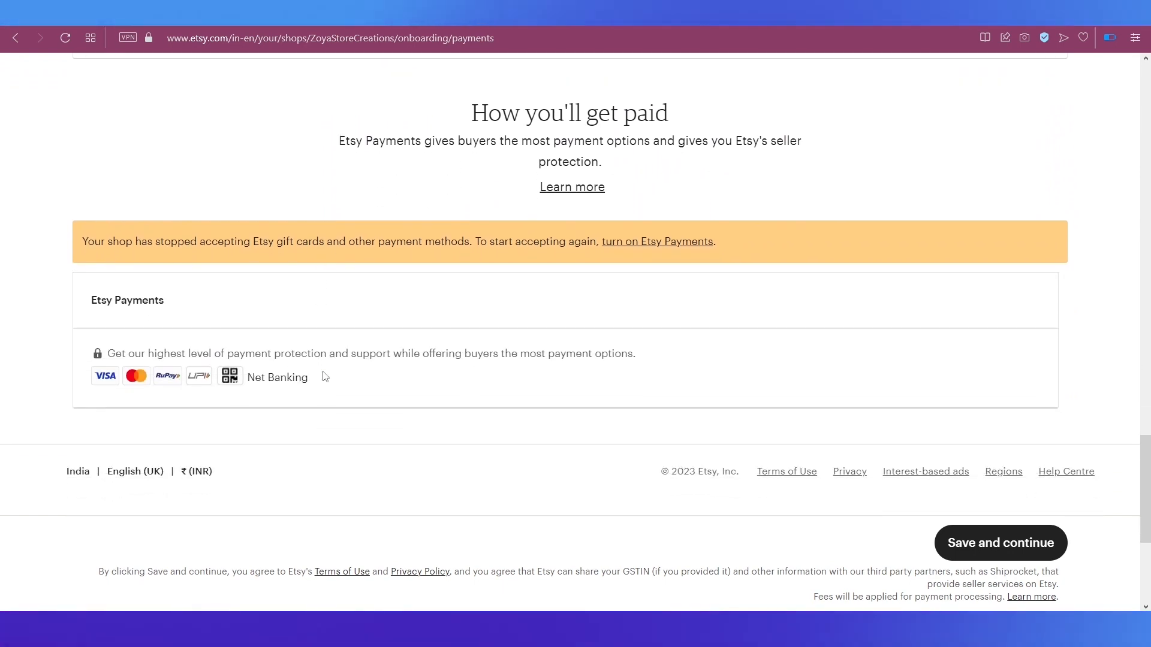
Step: Save the payment details, then open the ZoyaFashionCreations shop page via your profile
click(964, 538)
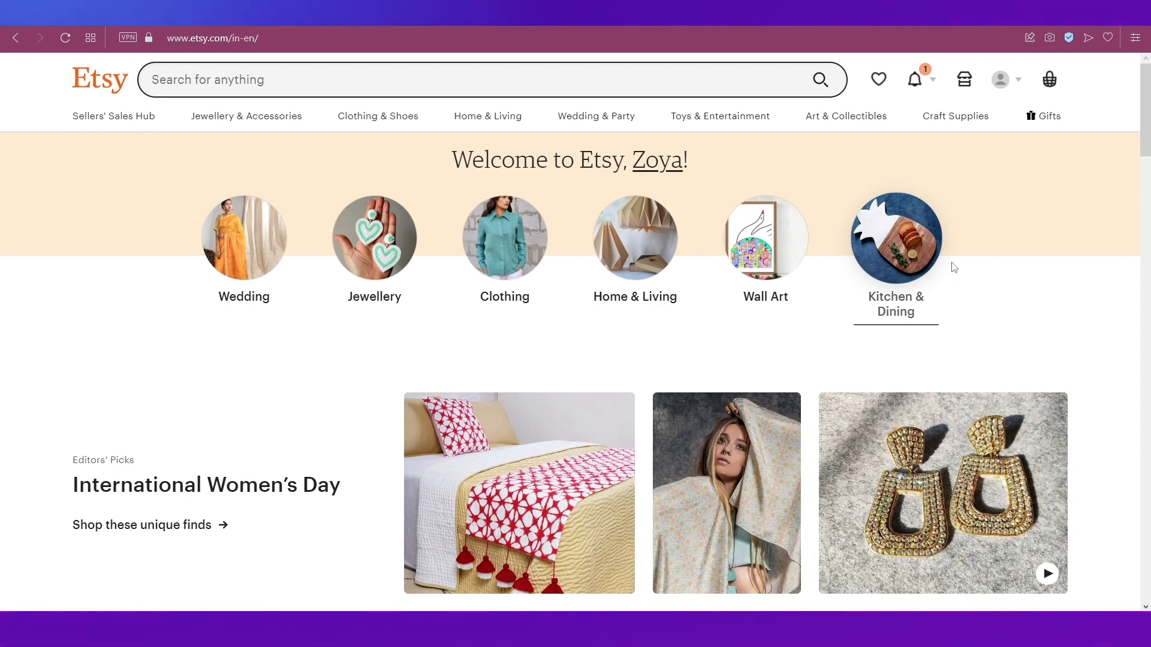
click(1019, 83)
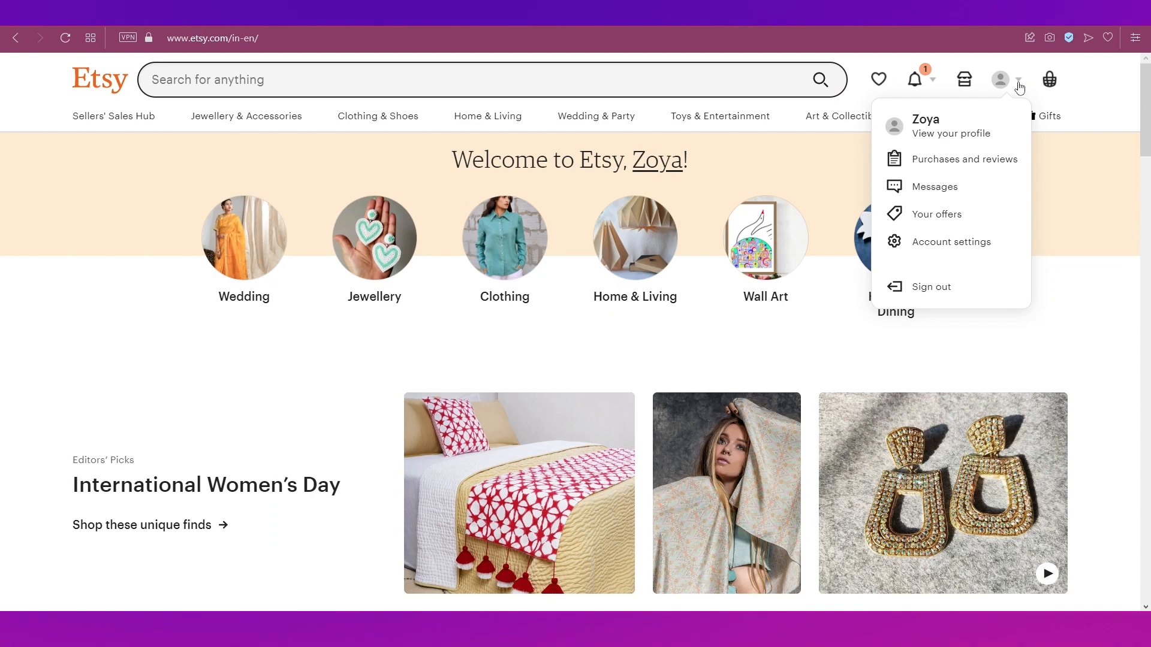
click(974, 135)
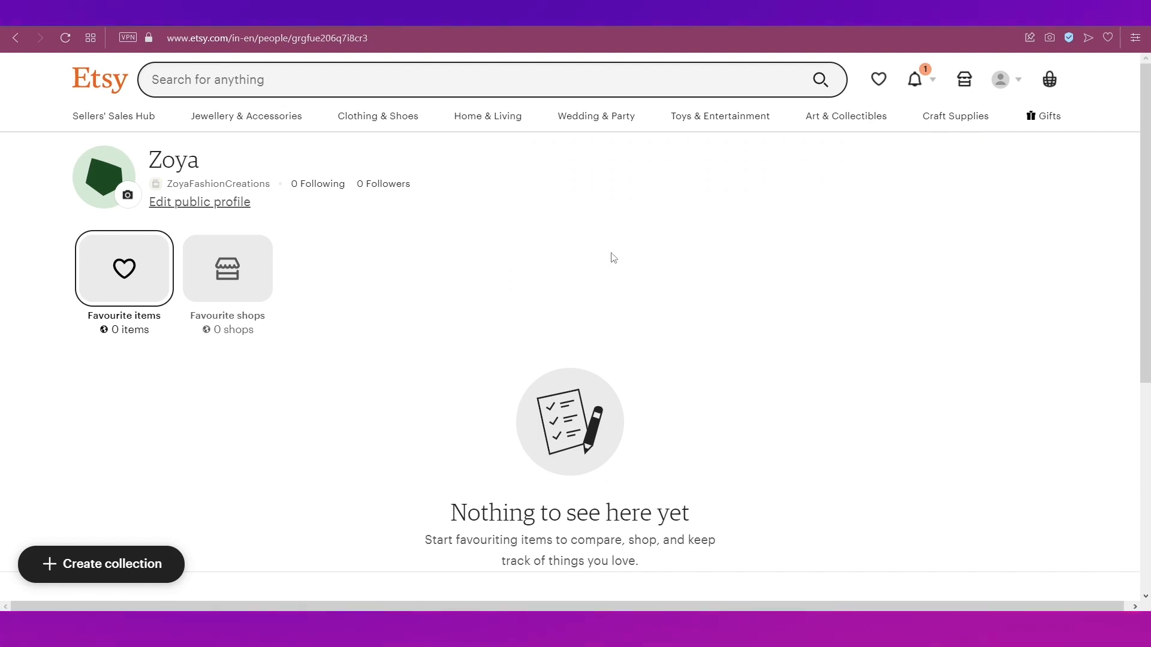
click(266, 191)
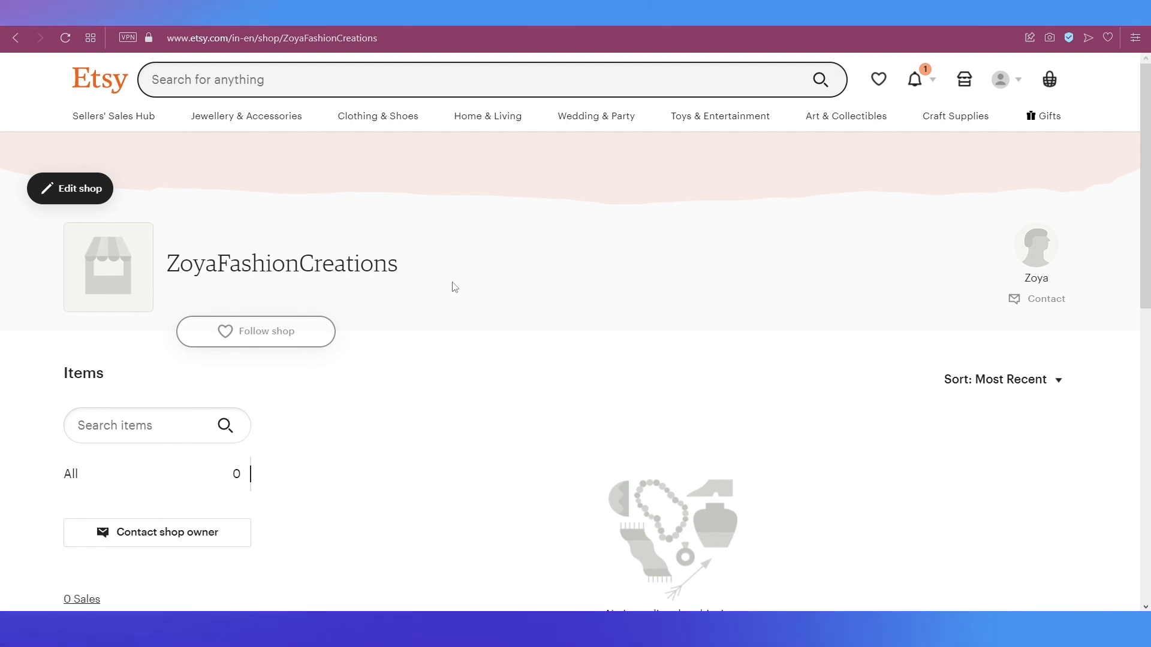
Step: Open the shop editor for ZoyaFashionCreations from its shop page via Edit shop
scroll(454, 287, down, 4)
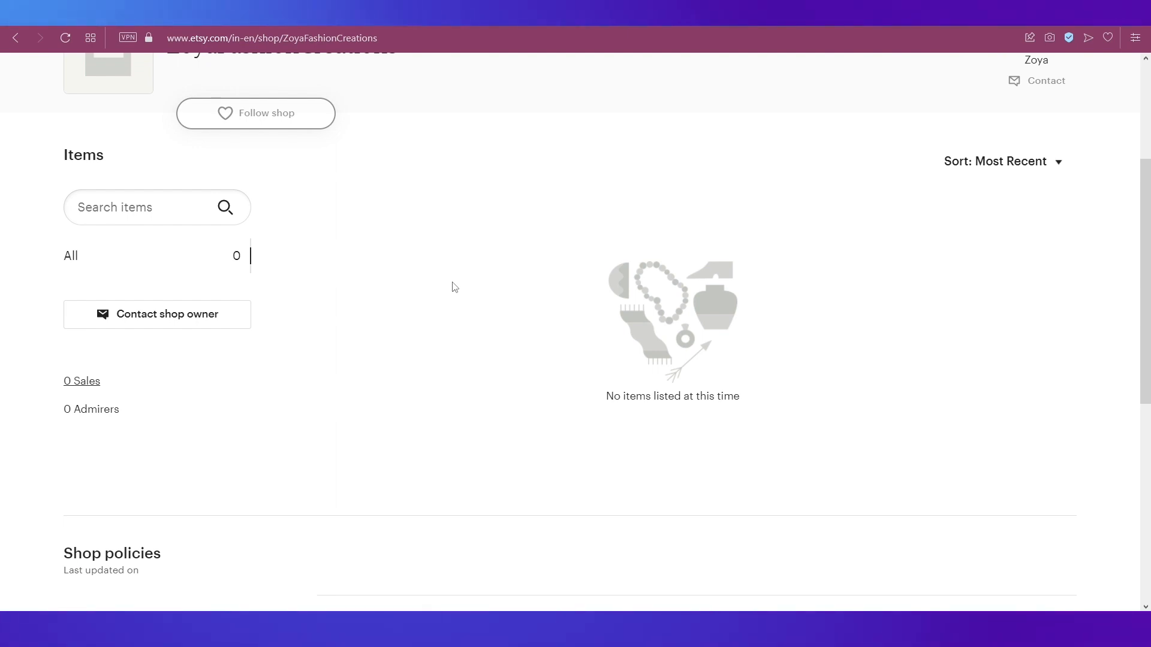
scroll(454, 287, up, 4)
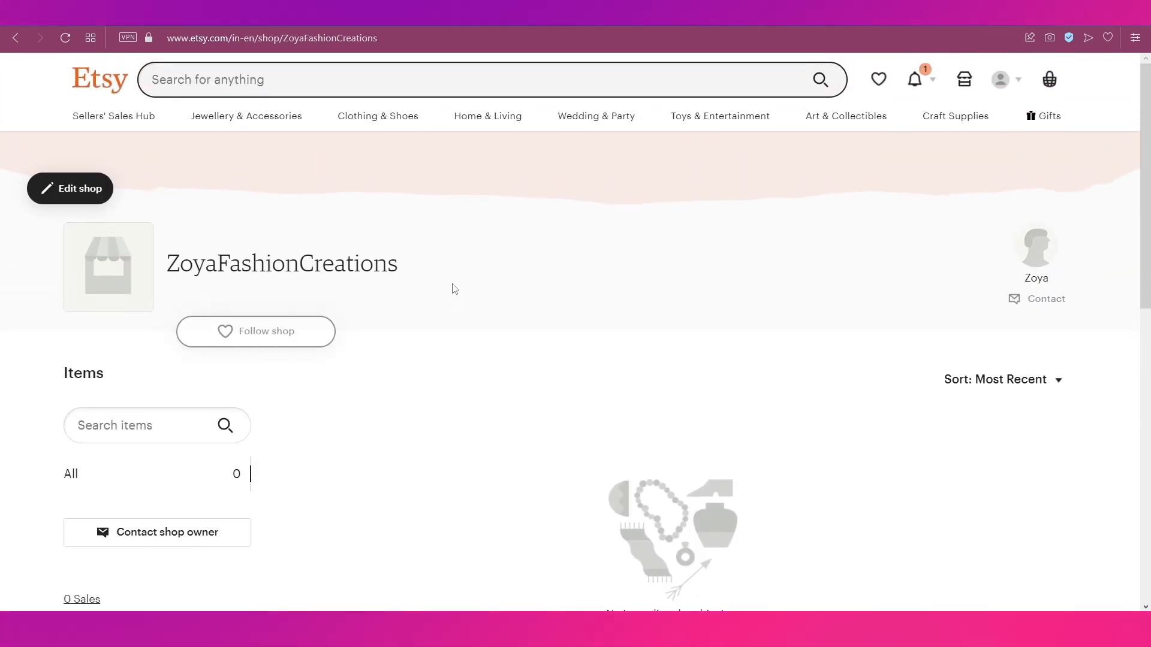
click(89, 193)
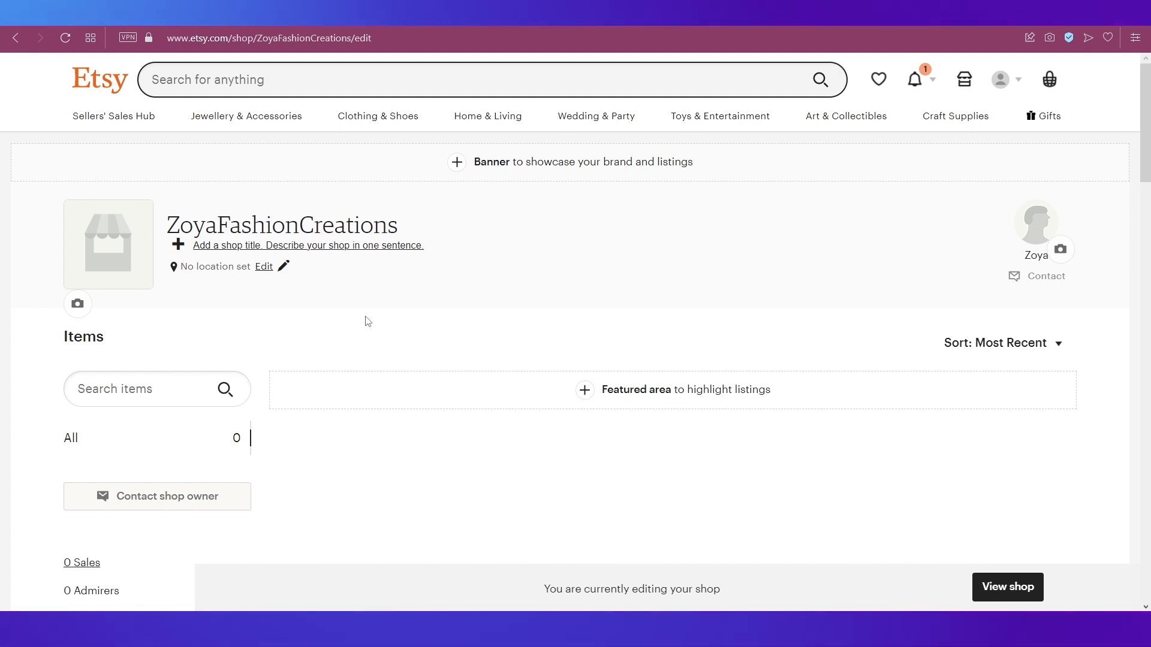
scroll(367, 321, down, 3)
scroll(367, 321, down, 3)
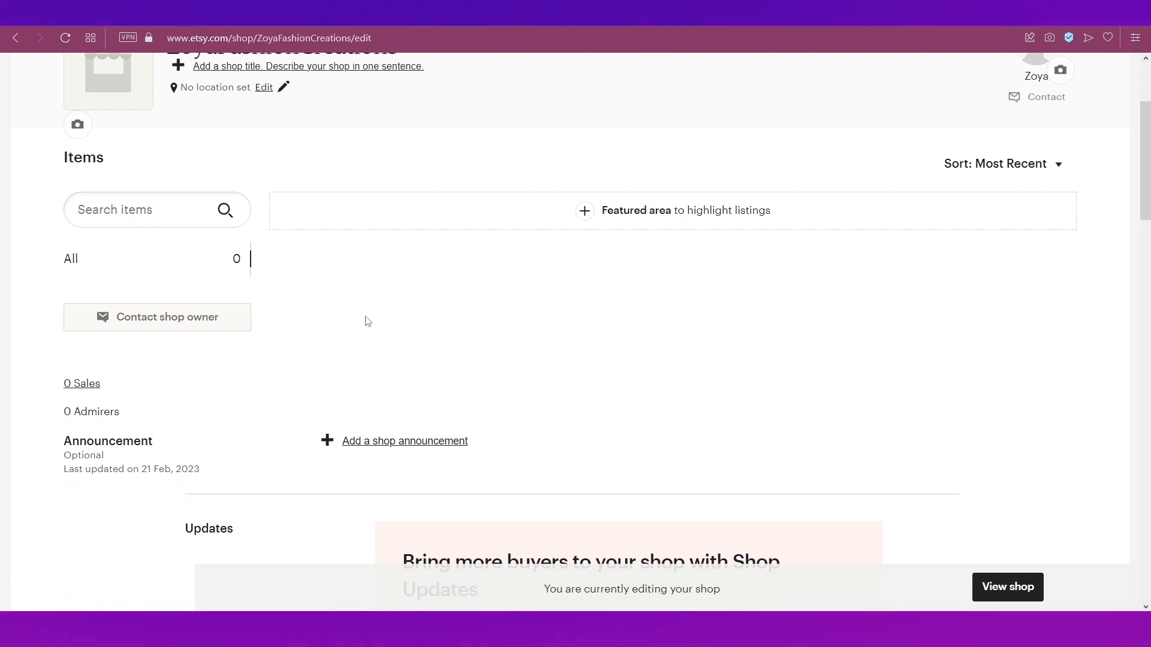
scroll(367, 321, down, 4)
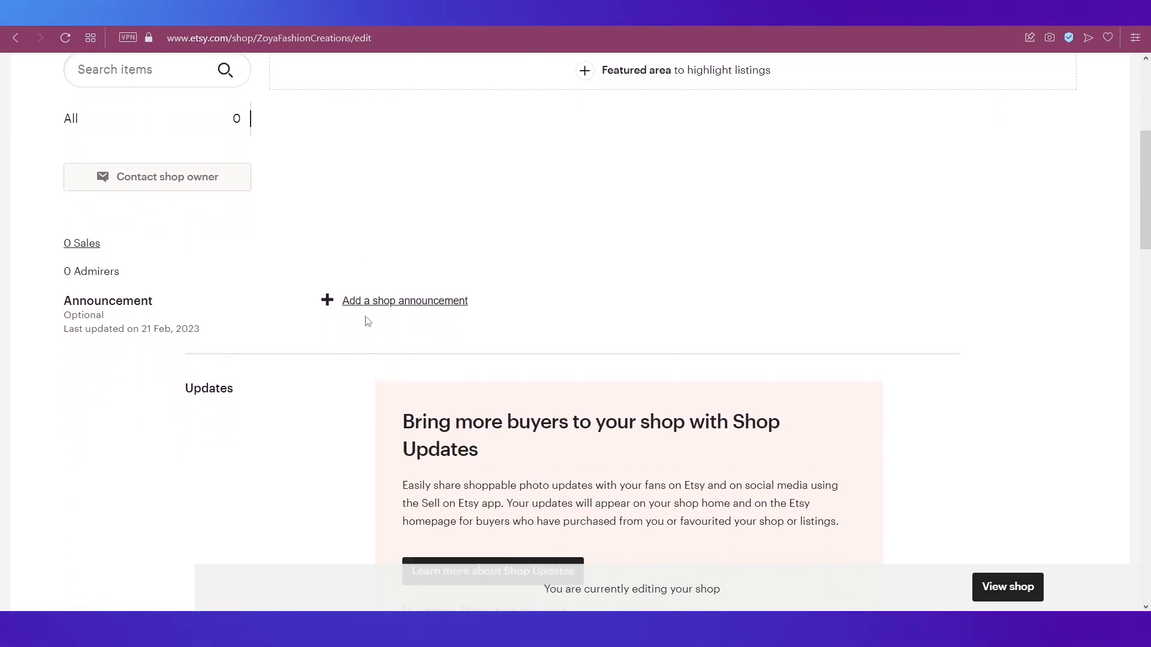
scroll(368, 321, down, 3)
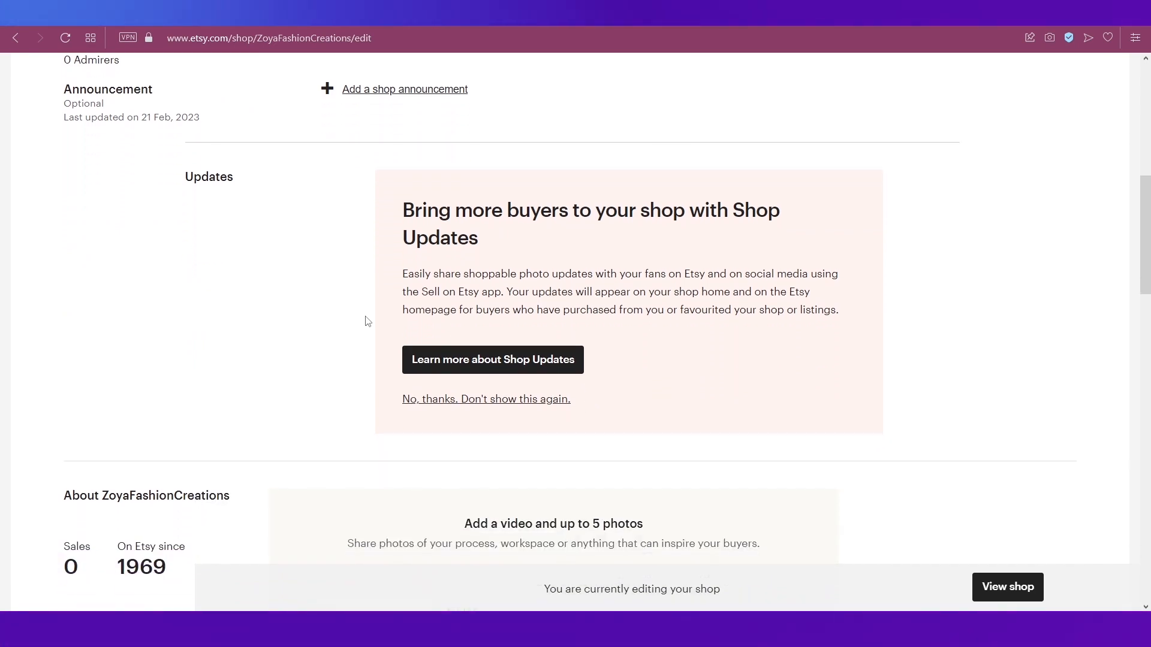
scroll(368, 321, down, 5)
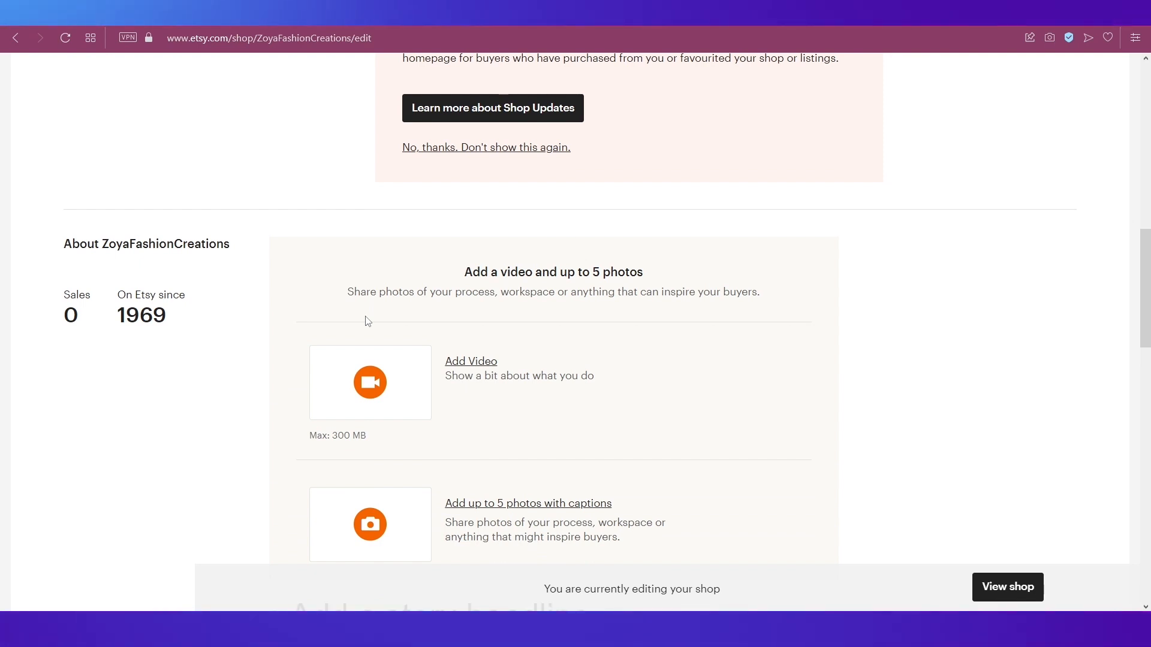
scroll(367, 322, down, 5)
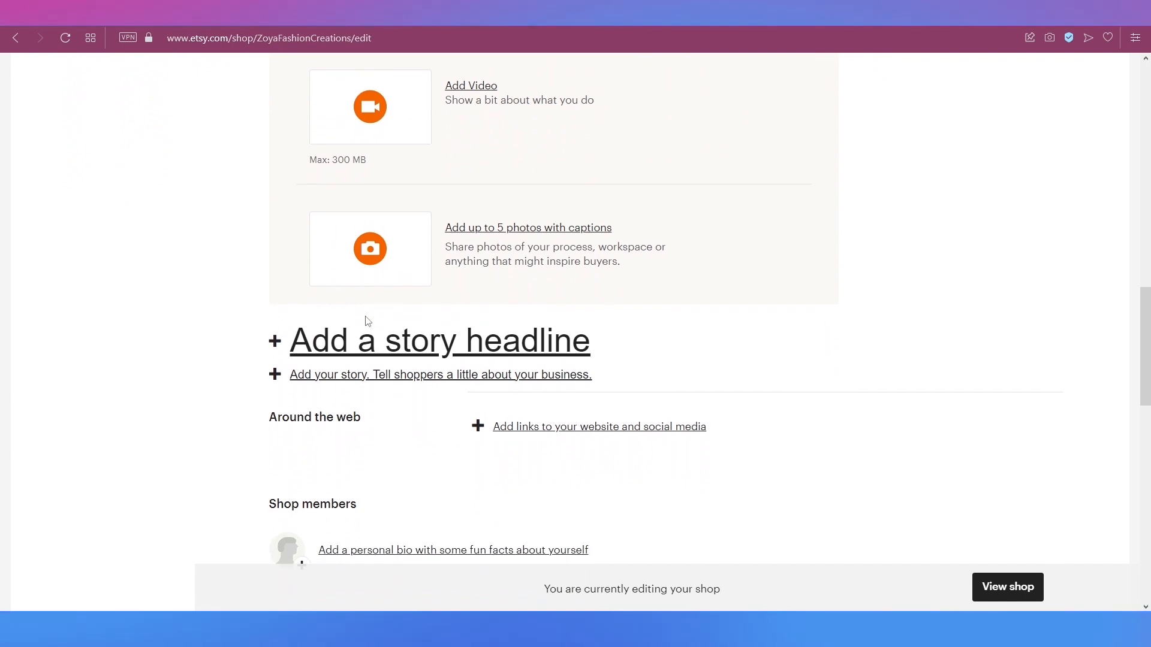
scroll(368, 322, down, 4)
scroll(368, 321, down, 1)
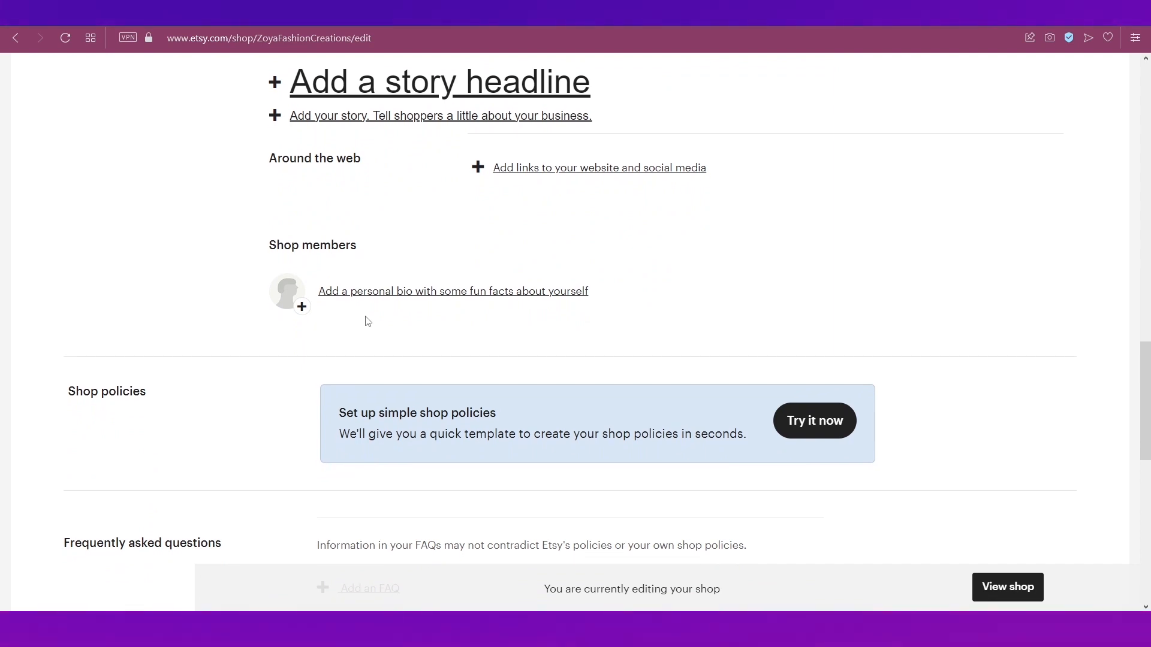
scroll(367, 321, down, 4)
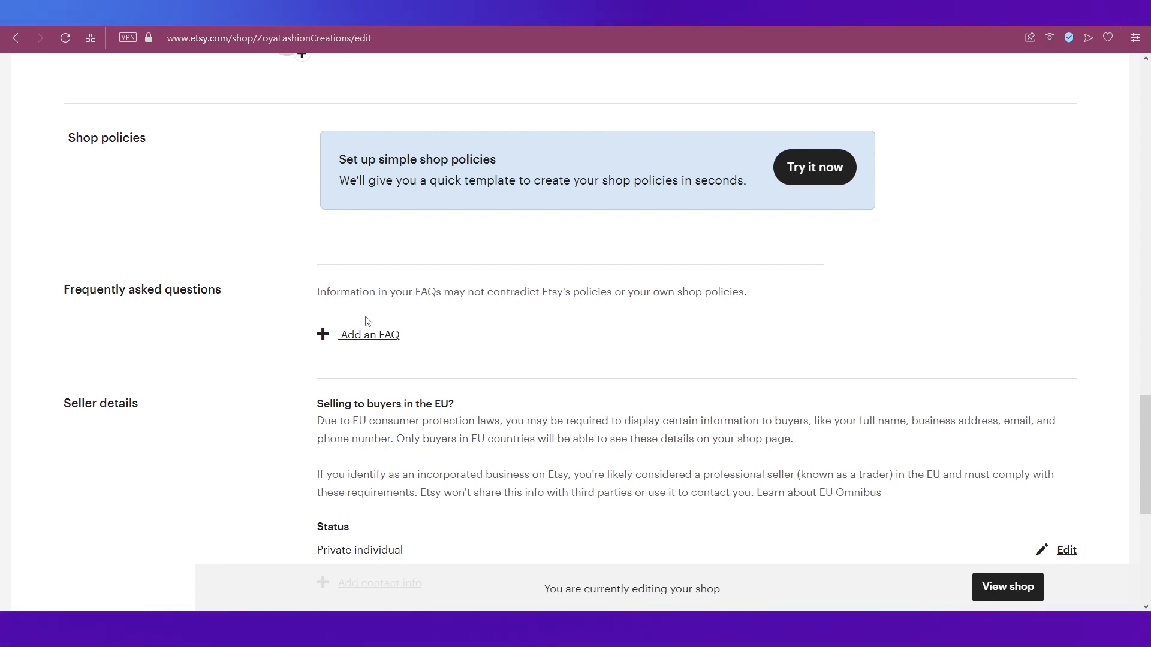
scroll(367, 321, down, 5)
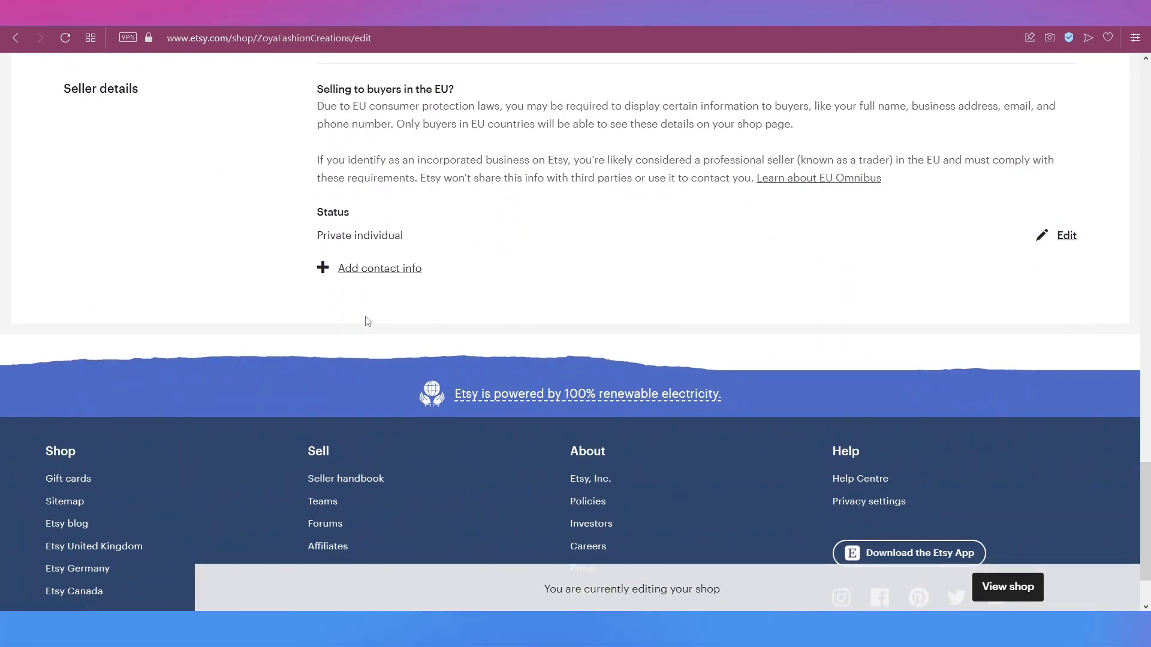
scroll(368, 321, up, 10)
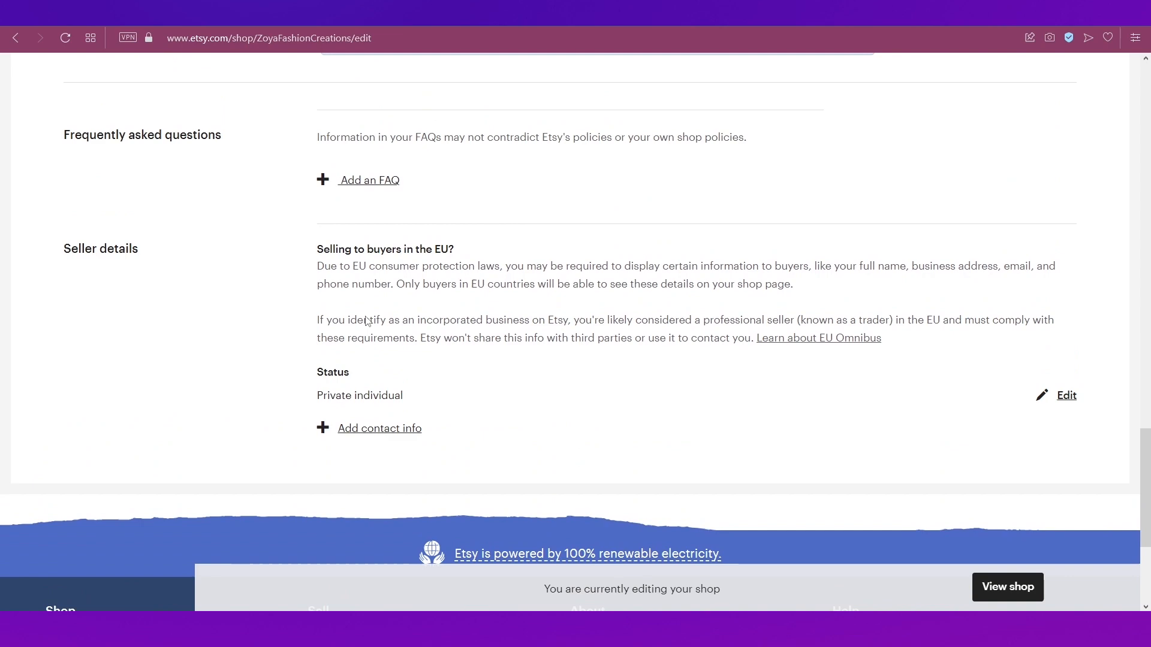
scroll(368, 321, up, 6)
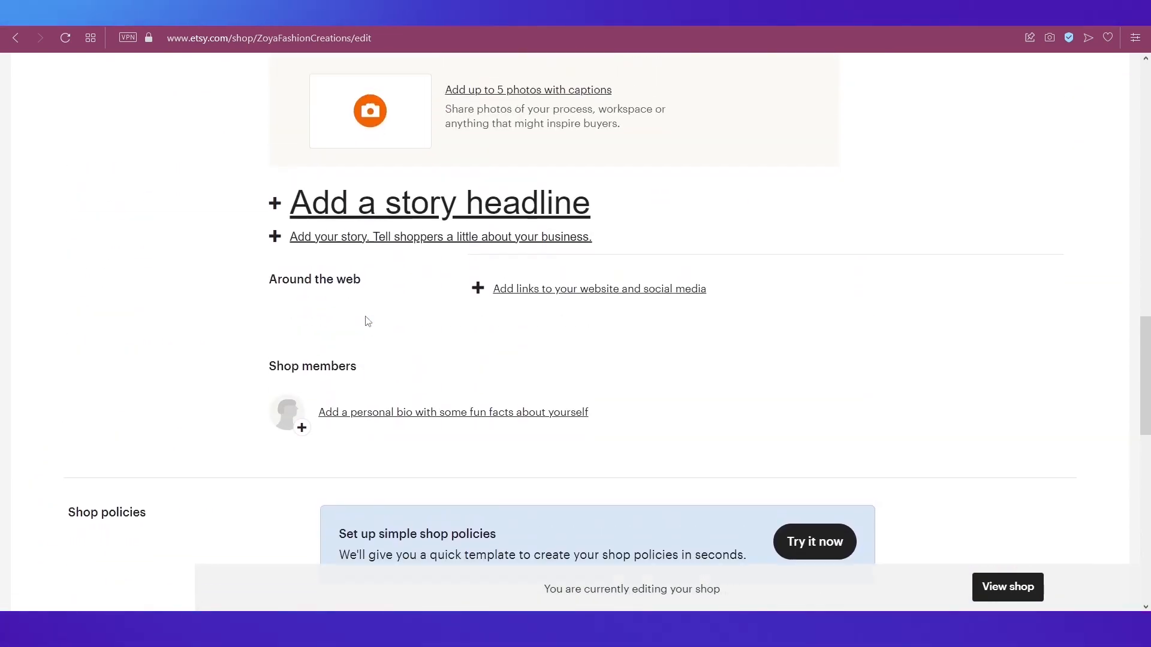
scroll(367, 322, up, 5)
scroll(367, 322, up, 8)
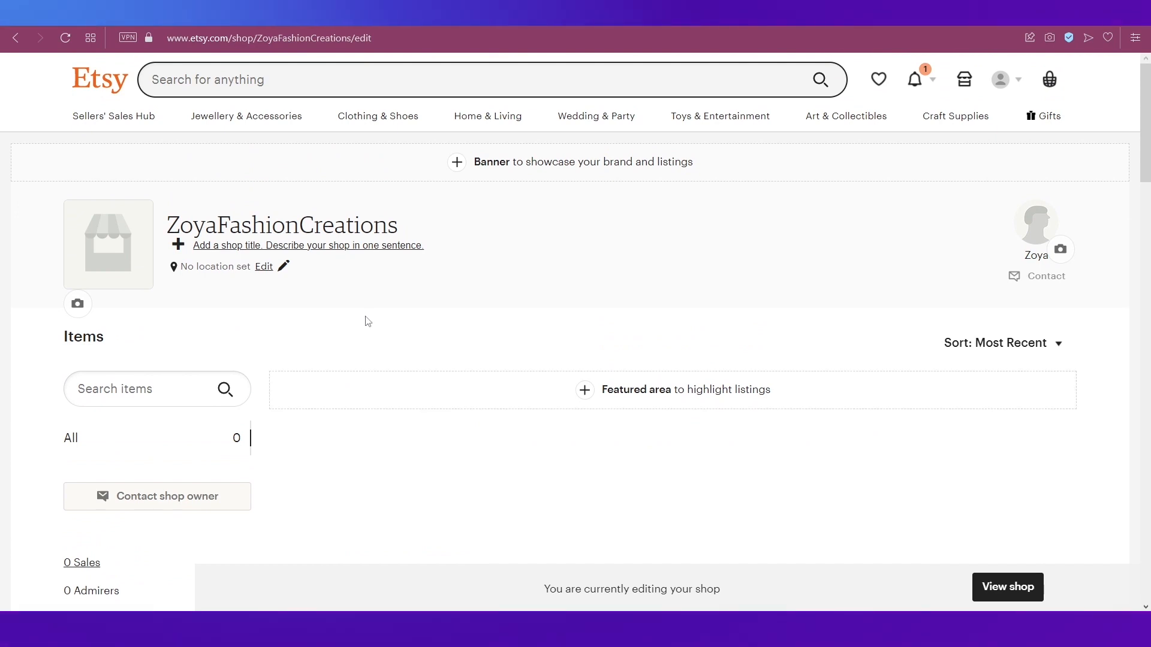
Step: Exit the editor to the public ZoyaFashionCreations shop page as buyers see it
click(1017, 589)
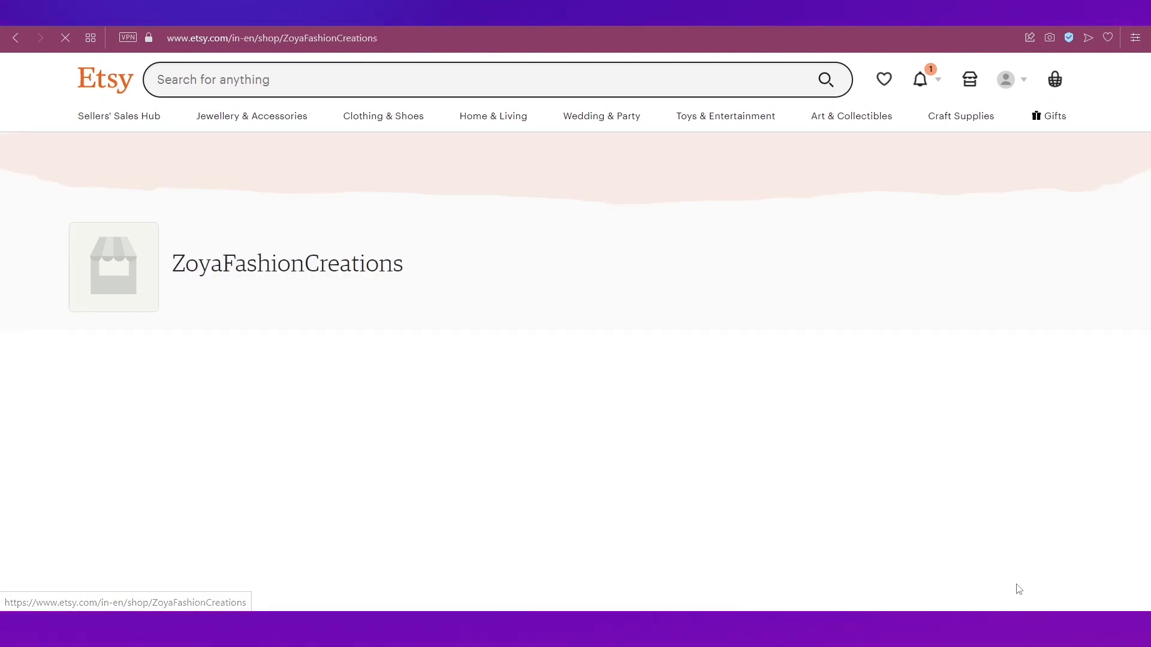